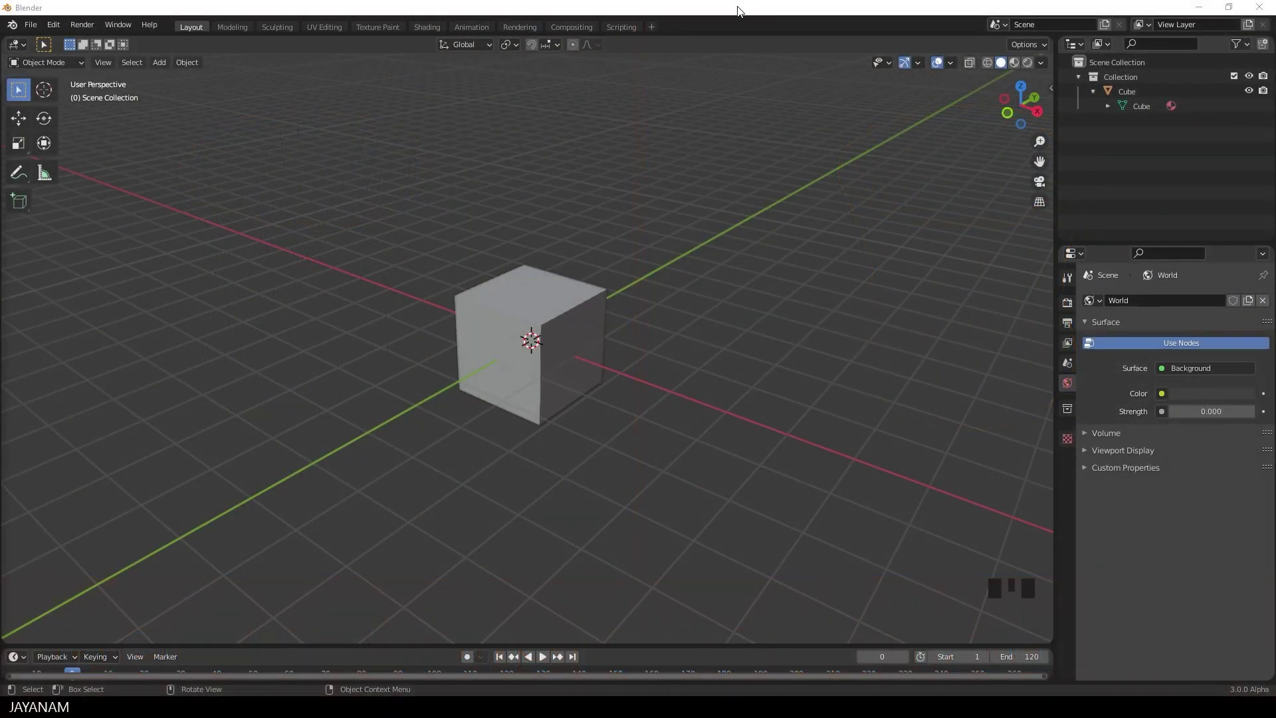
Select the default cube and delete it, leaving an empty scene
middle_click_drag(672, 389, 572, 377)
left_click(571, 378)
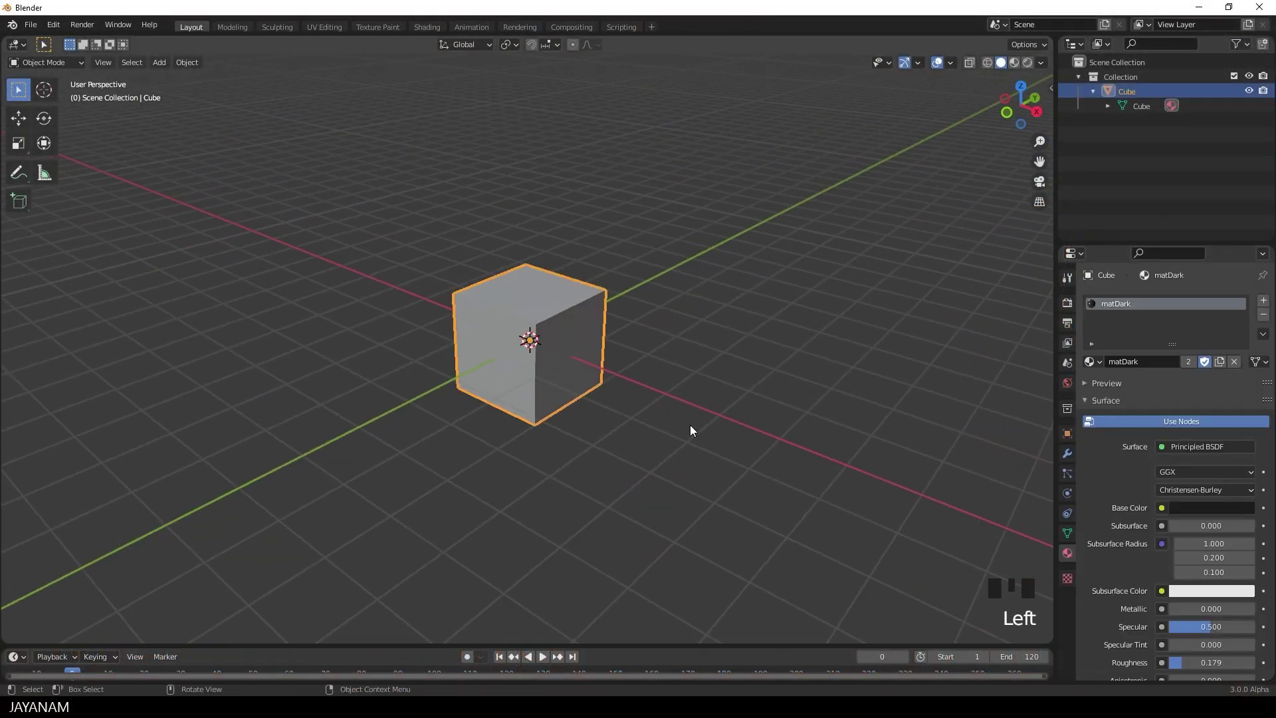
key("Delete")
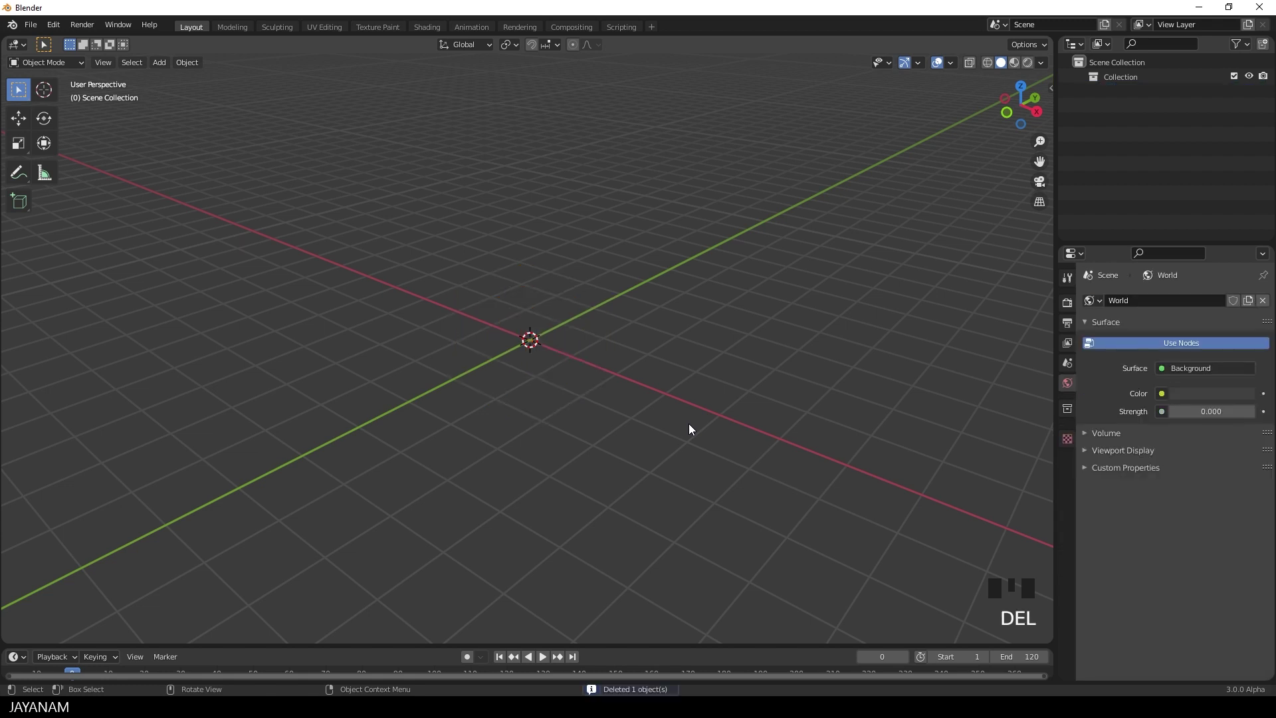
Add a cylinder mesh to the scene
key("shift+a")
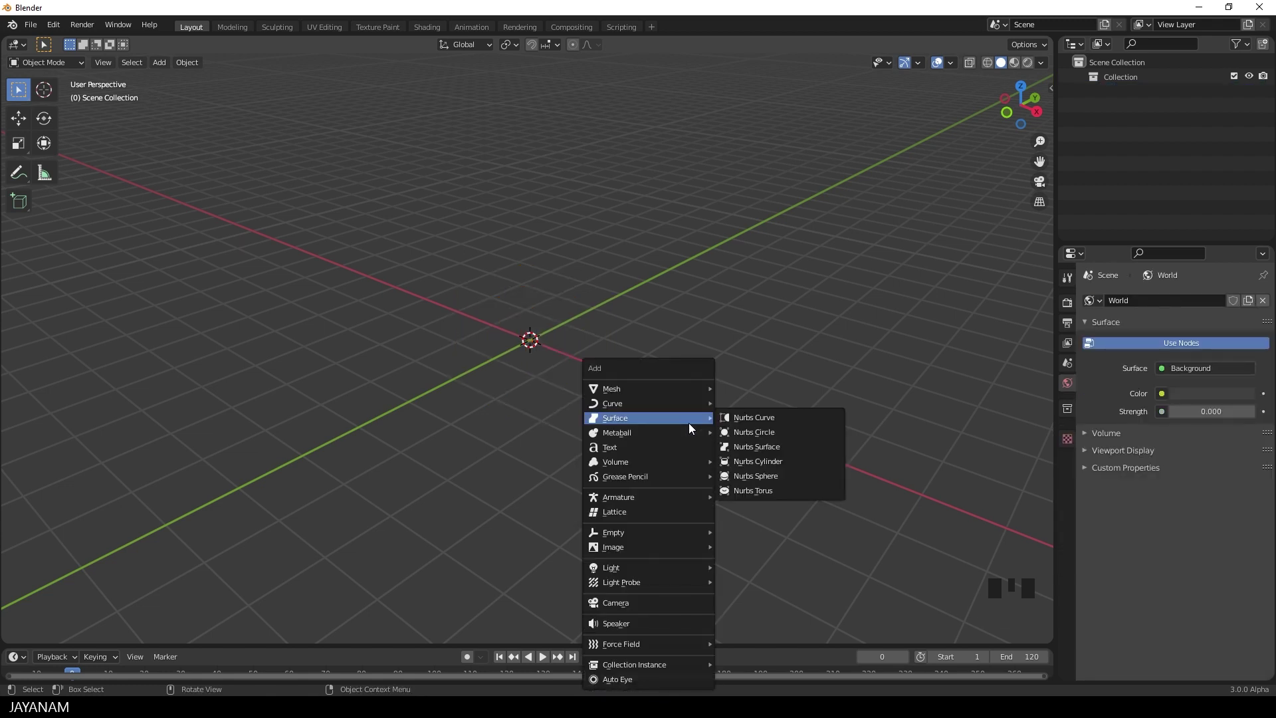
mouse_move(679, 390)
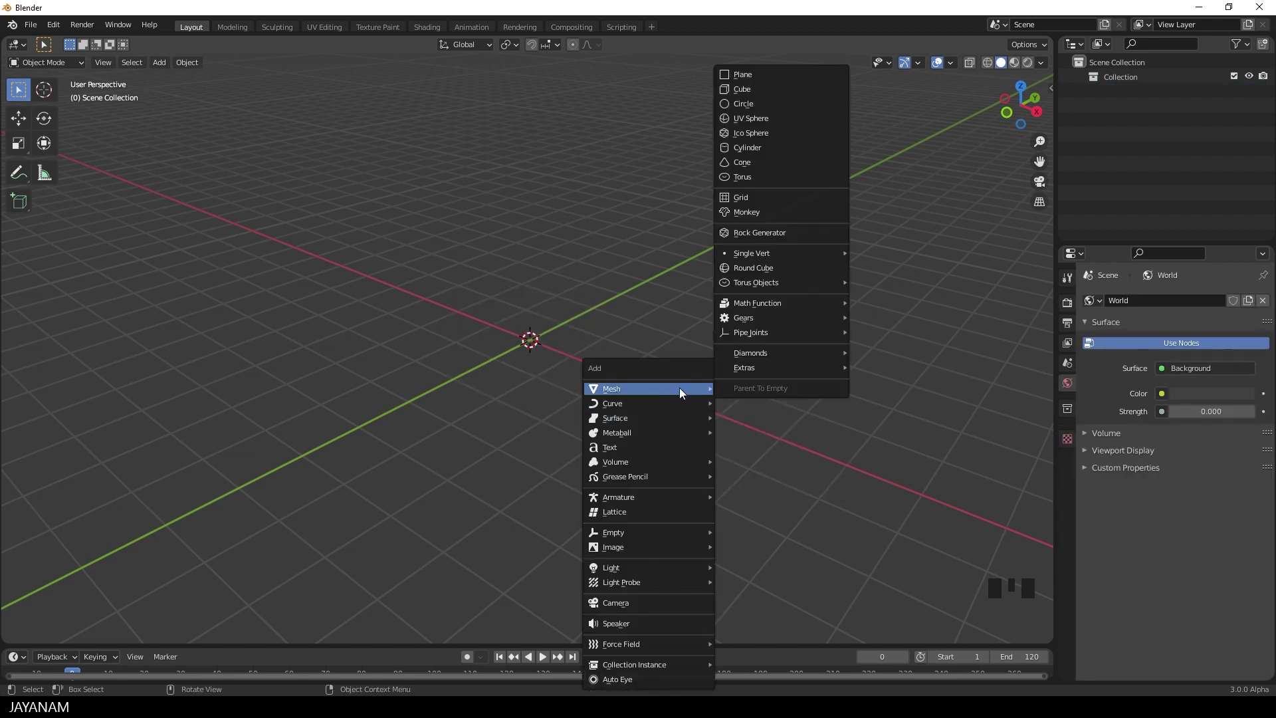
left_click(766, 147)
mouse_move(640, 408)
middle_mouse_down()
mouse_move(702, 325)
mouse_move(656, 395)
middle_mouse_up()
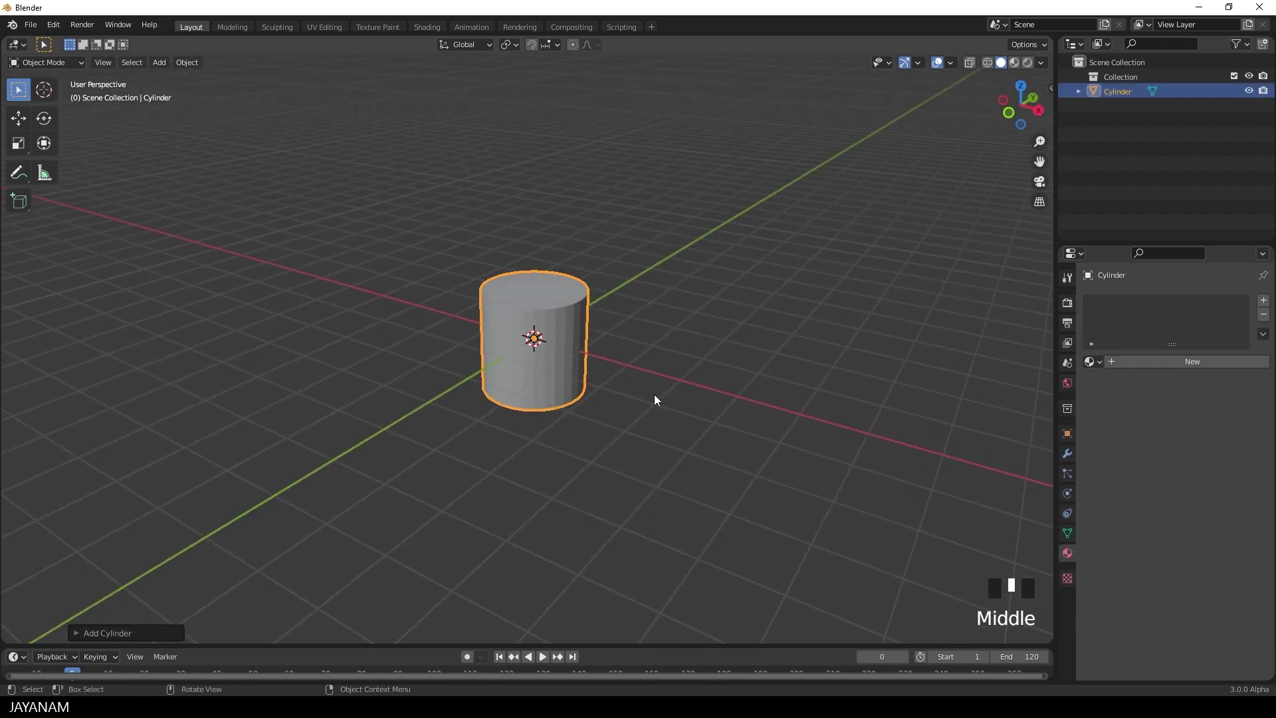
Duplicate the cylinder, stretch the copy taller along Z, then shrink it uniformly thinner
key("shift+d")
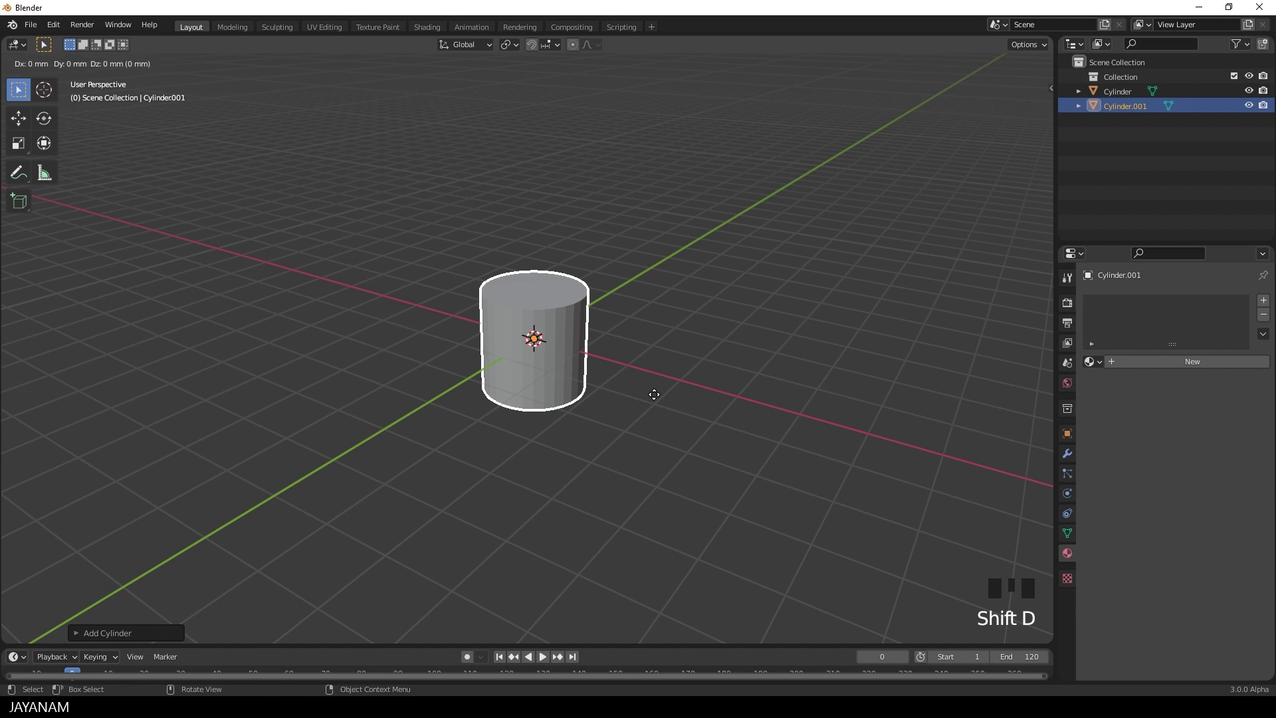
left_click(654, 394)
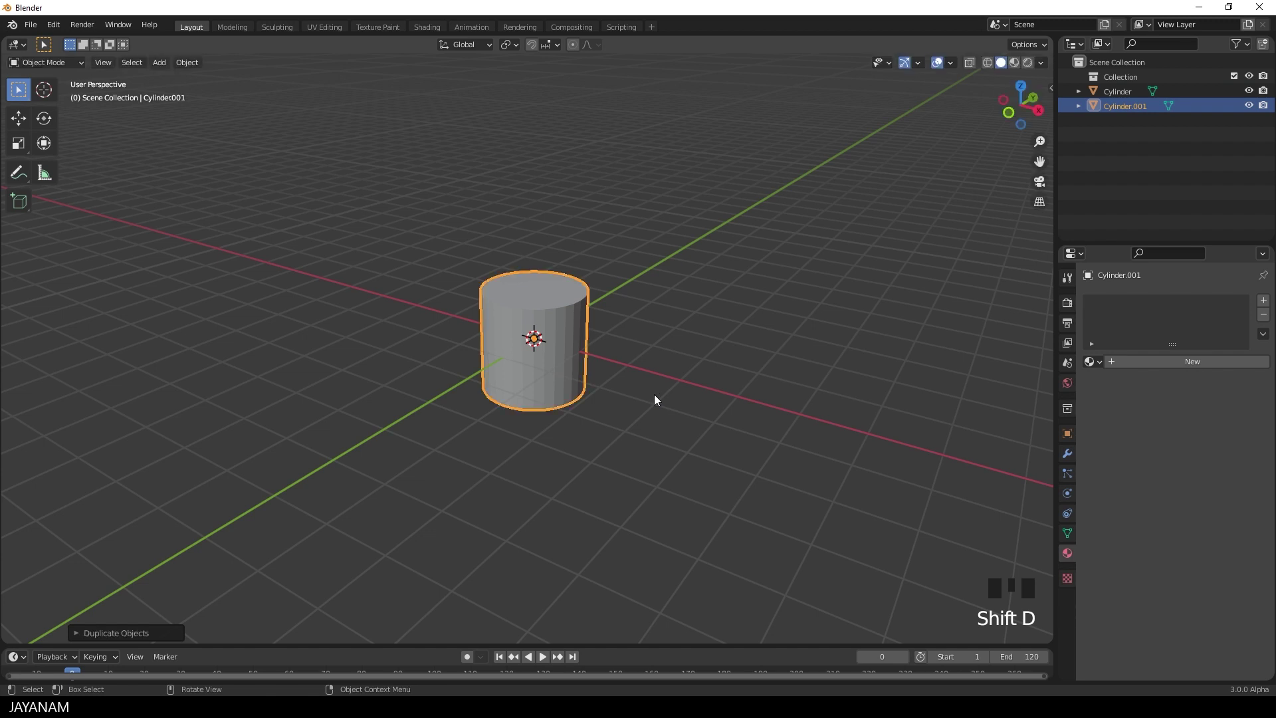
key("s")
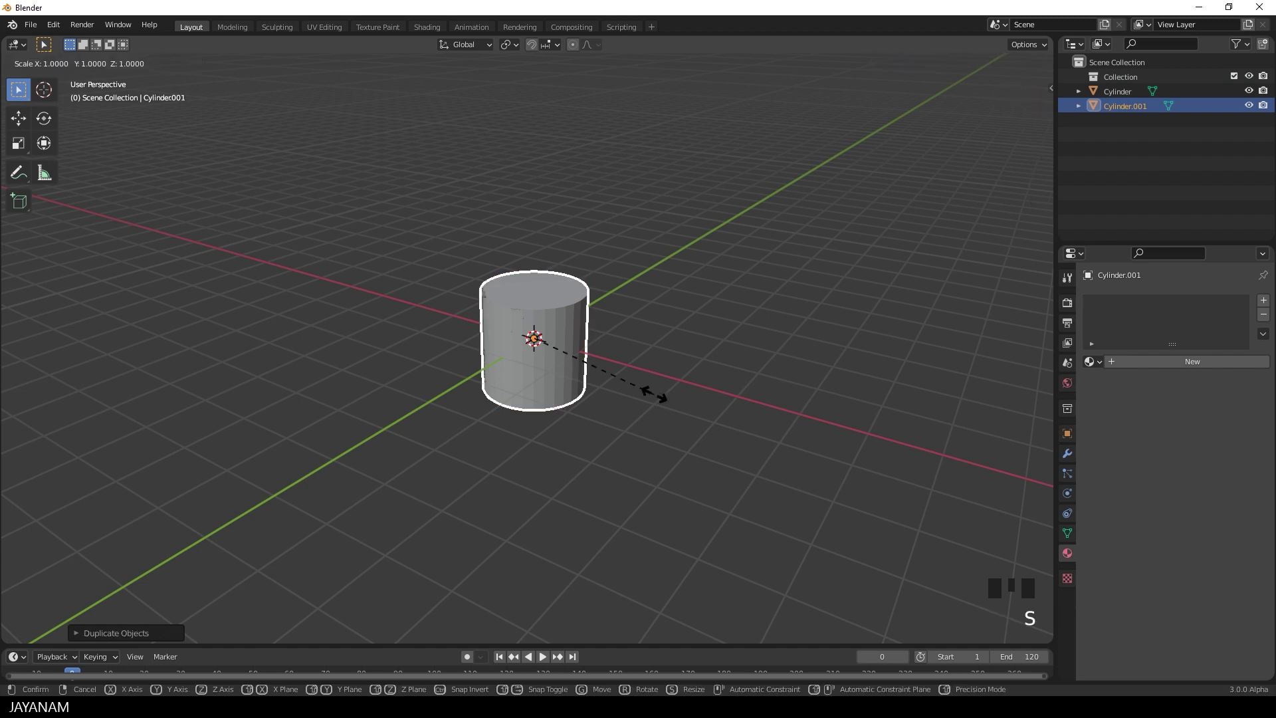
key("z")
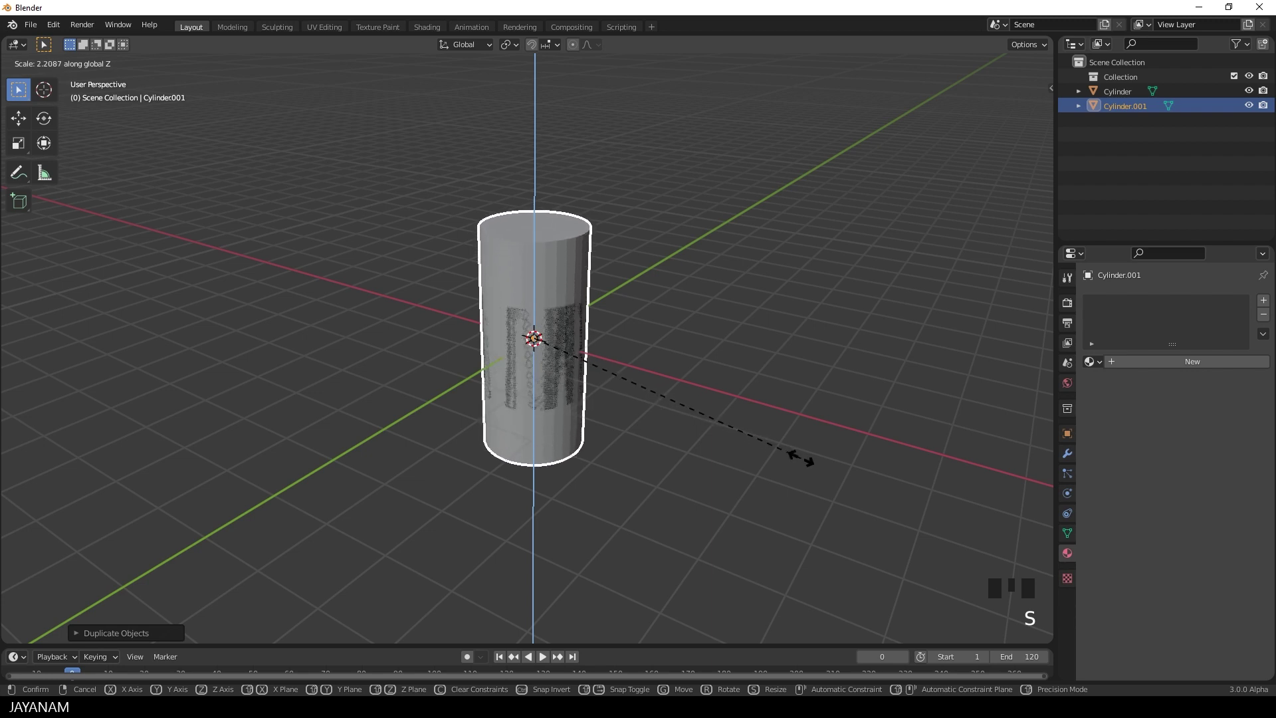
left_click(810, 470)
key("s")
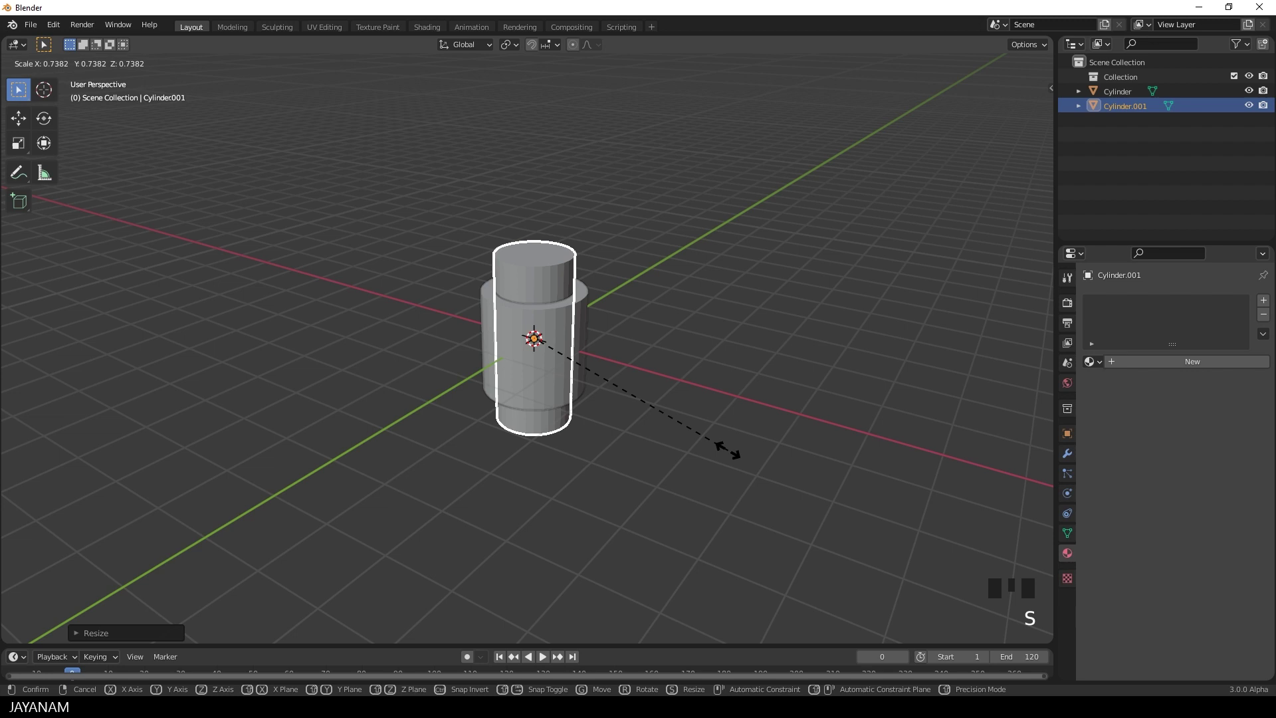
left_click(729, 453)
mouse_move(656, 359)
middle_mouse_down()
mouse_move(644, 421)
mouse_move(643, 376)
middle_mouse_up()
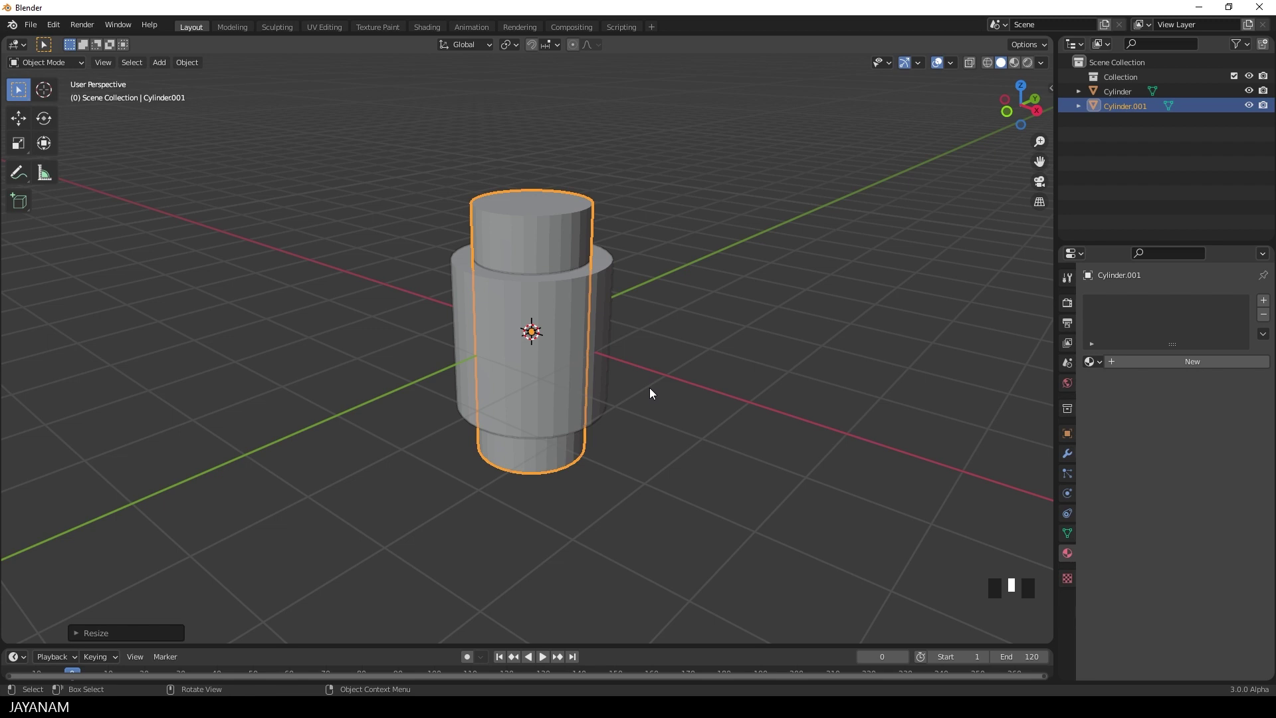
Give the wide Cylinder a Boolean modifier with Cylinder.001 as the cutting object
left_click(606, 286)
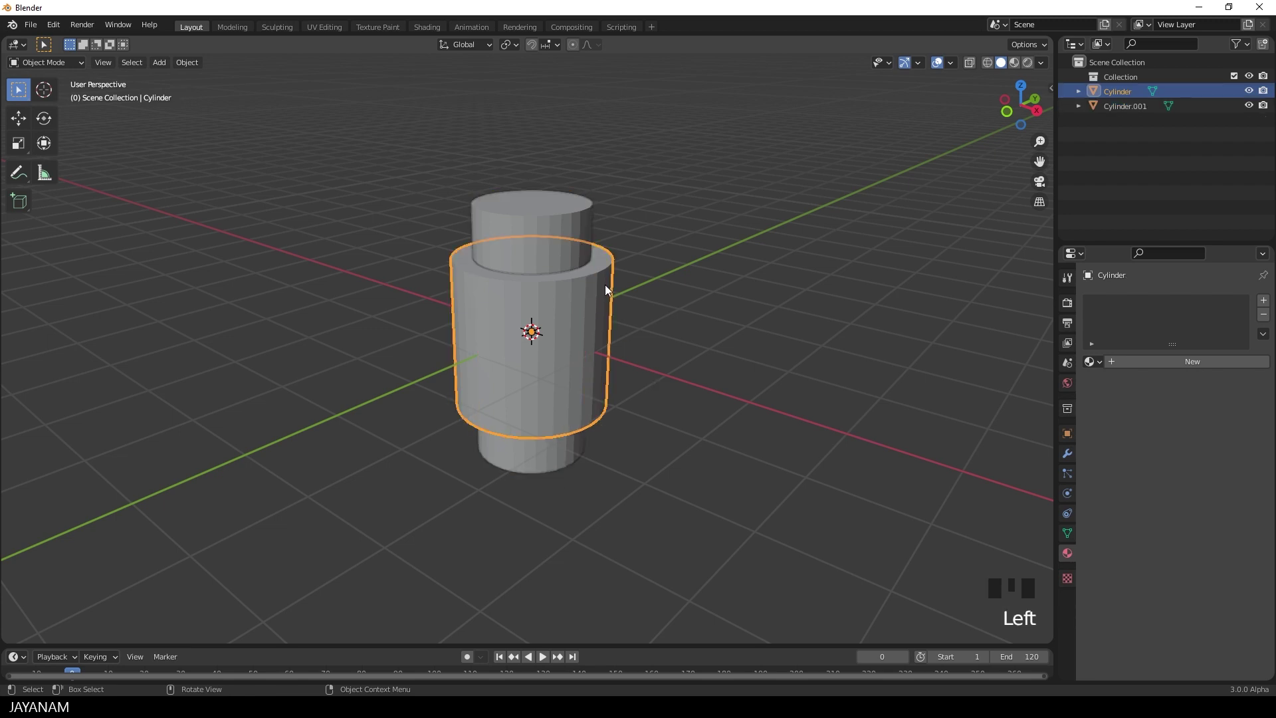
left_click(1067, 454)
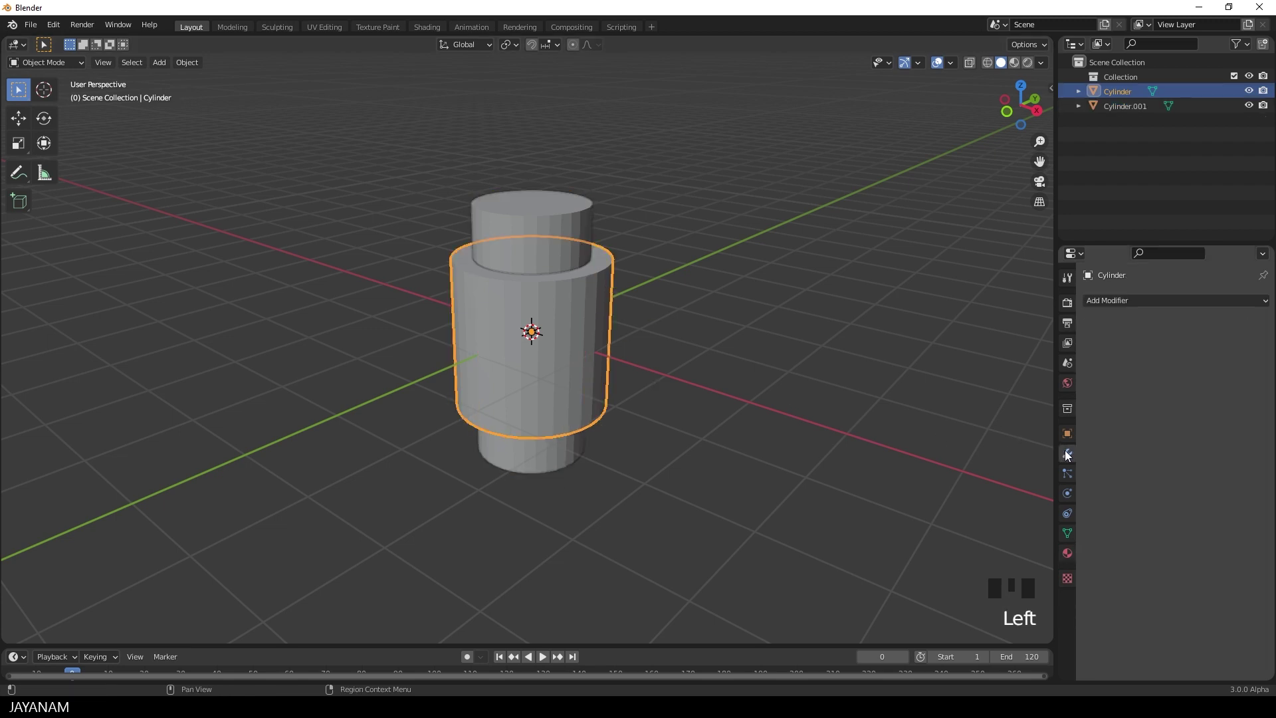
left_click(1139, 299)
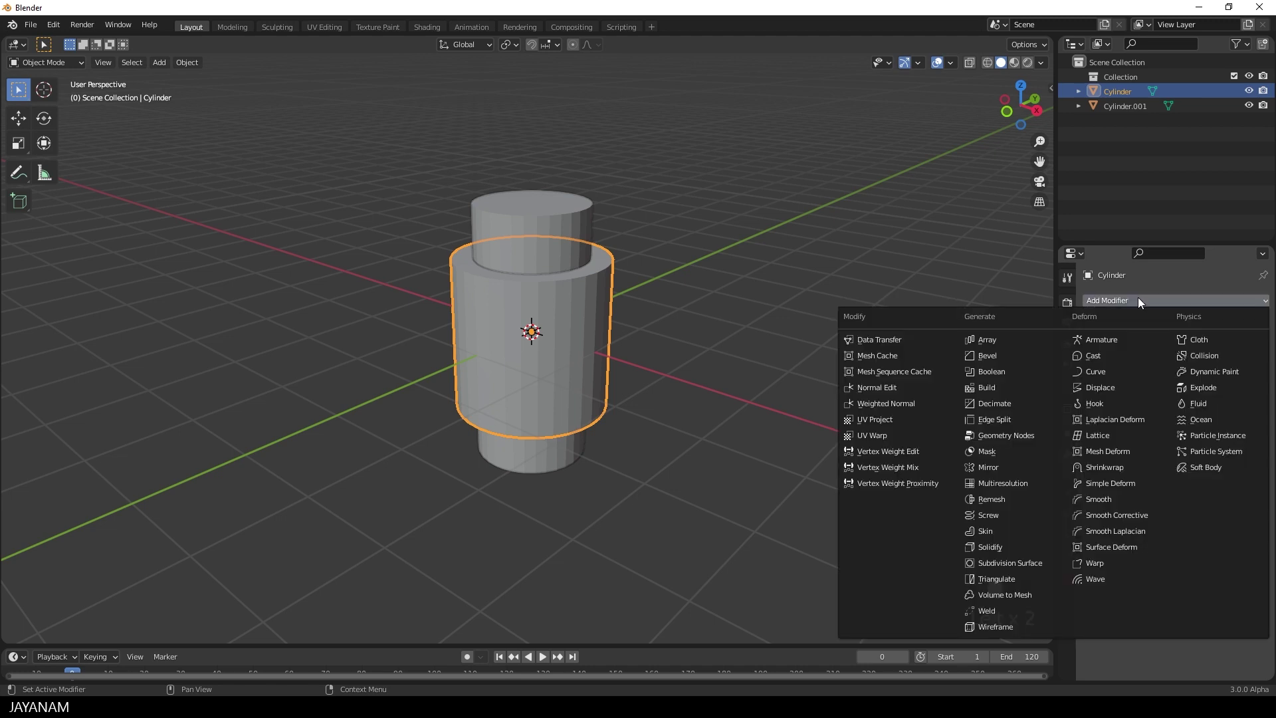
left_click(1024, 371)
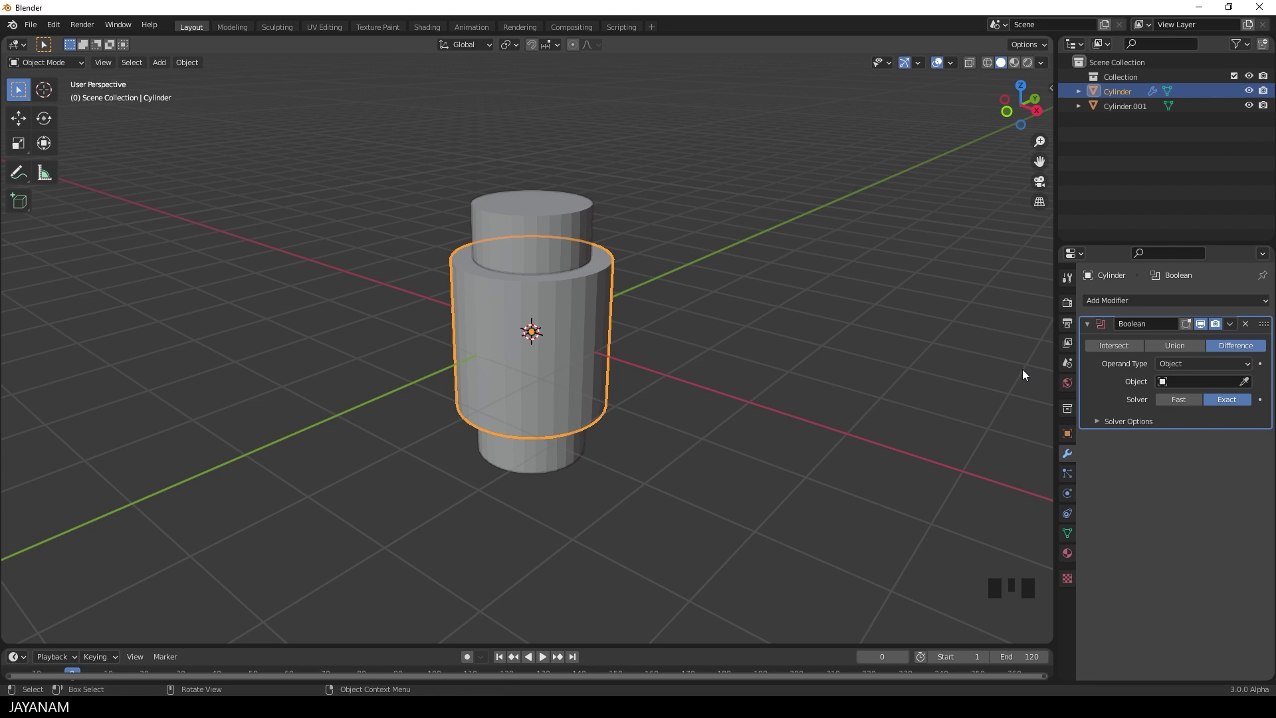
left_click(1245, 382)
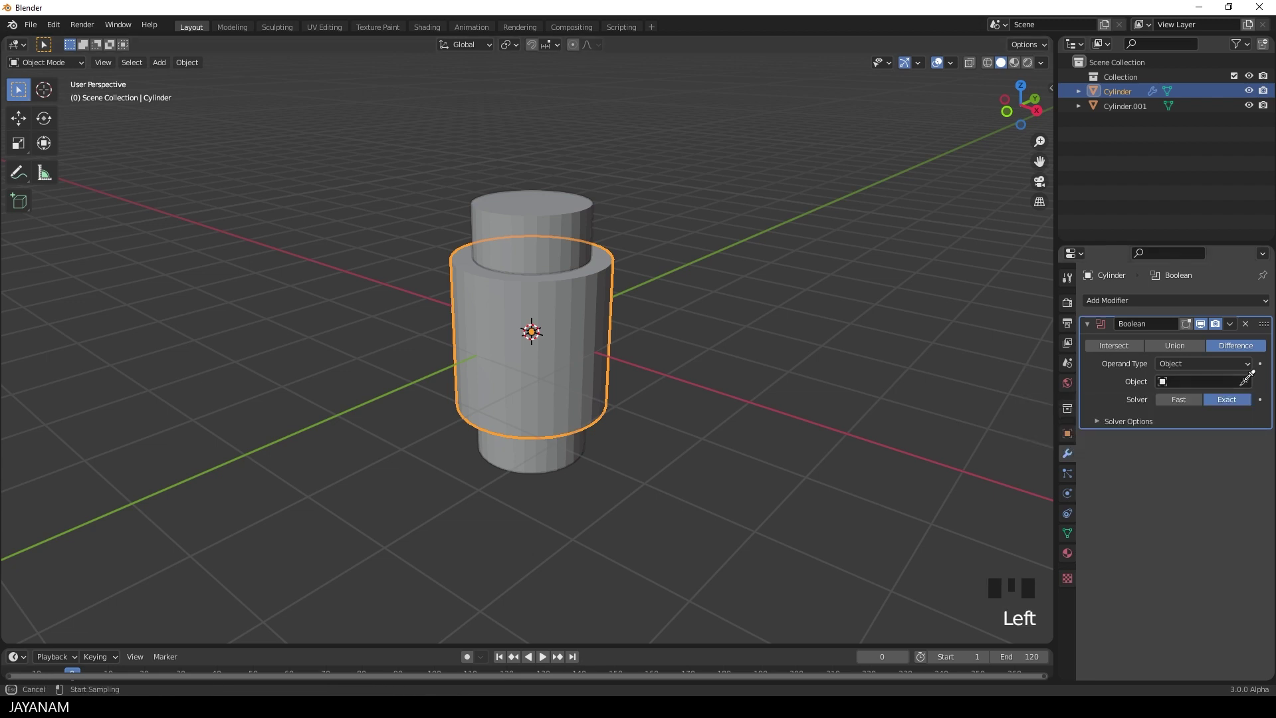
left_click(534, 201)
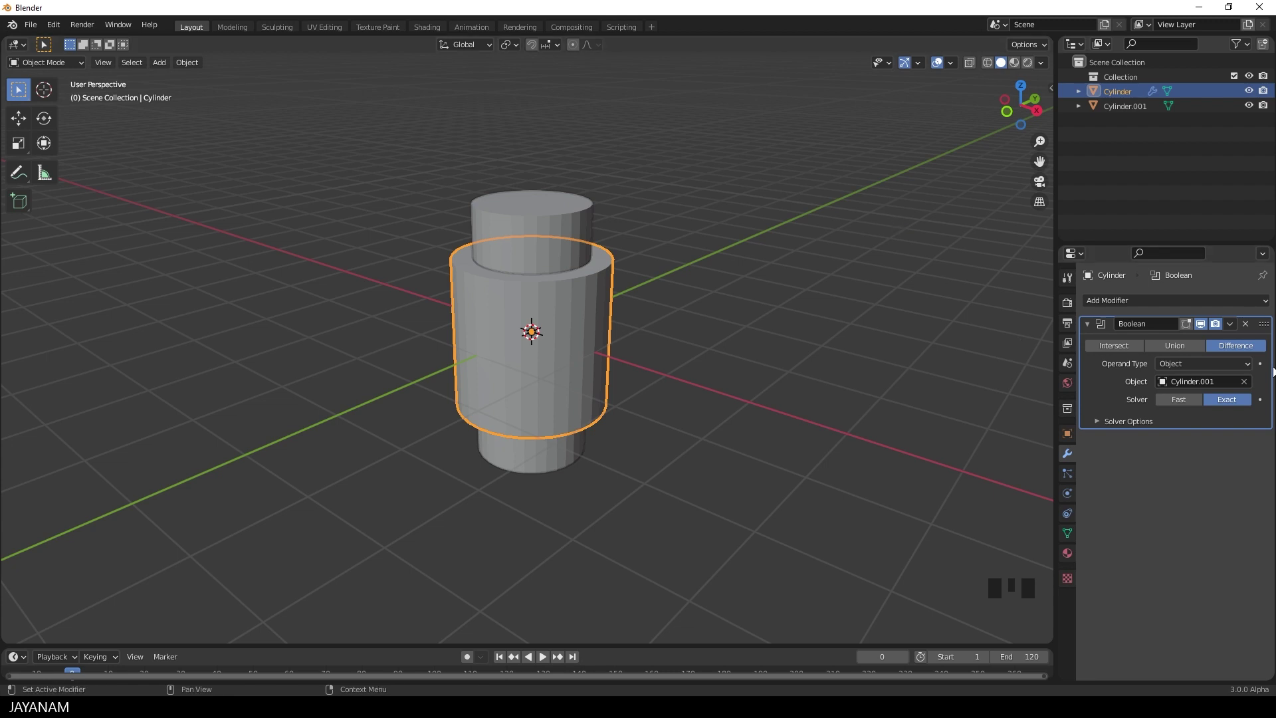
Apply the Boolean cut and select the thin Cylinder.001
left_click(1230, 324)
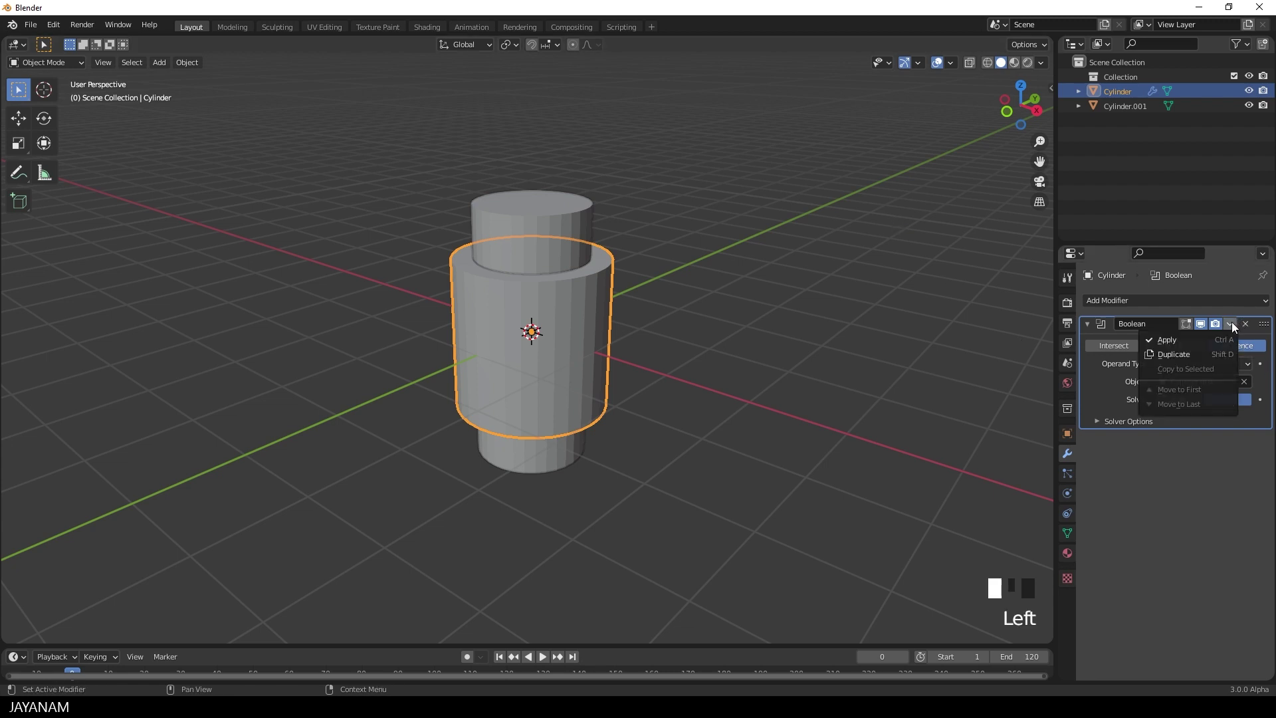
left_click(1166, 340)
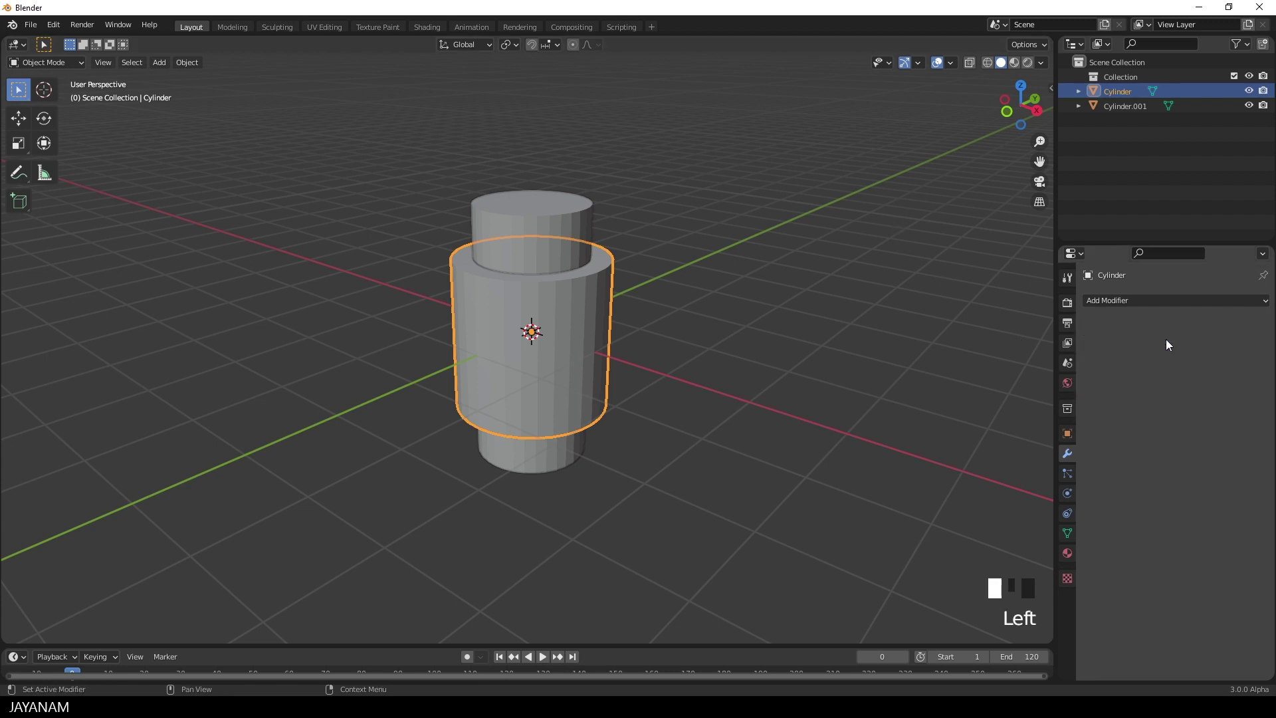
left_click(576, 218)
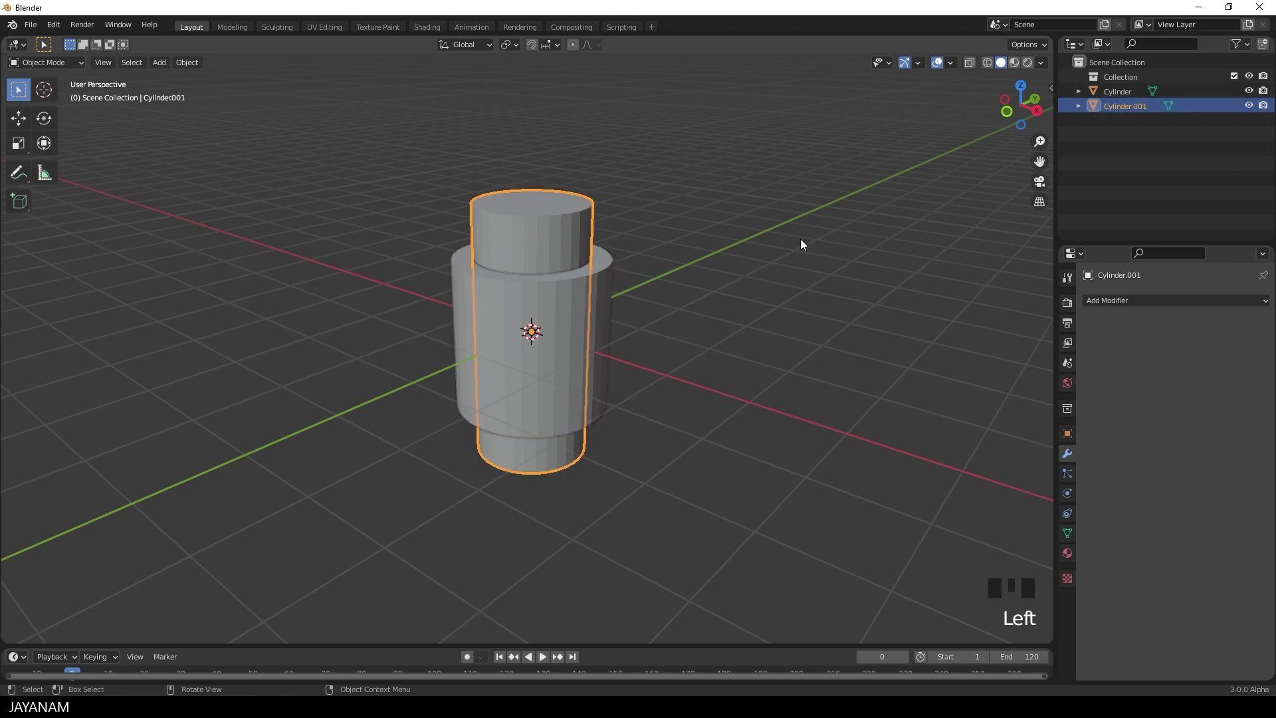
Delete the thin cutter cylinder and enter Edit Mode on the hollow tube
key("Delete")
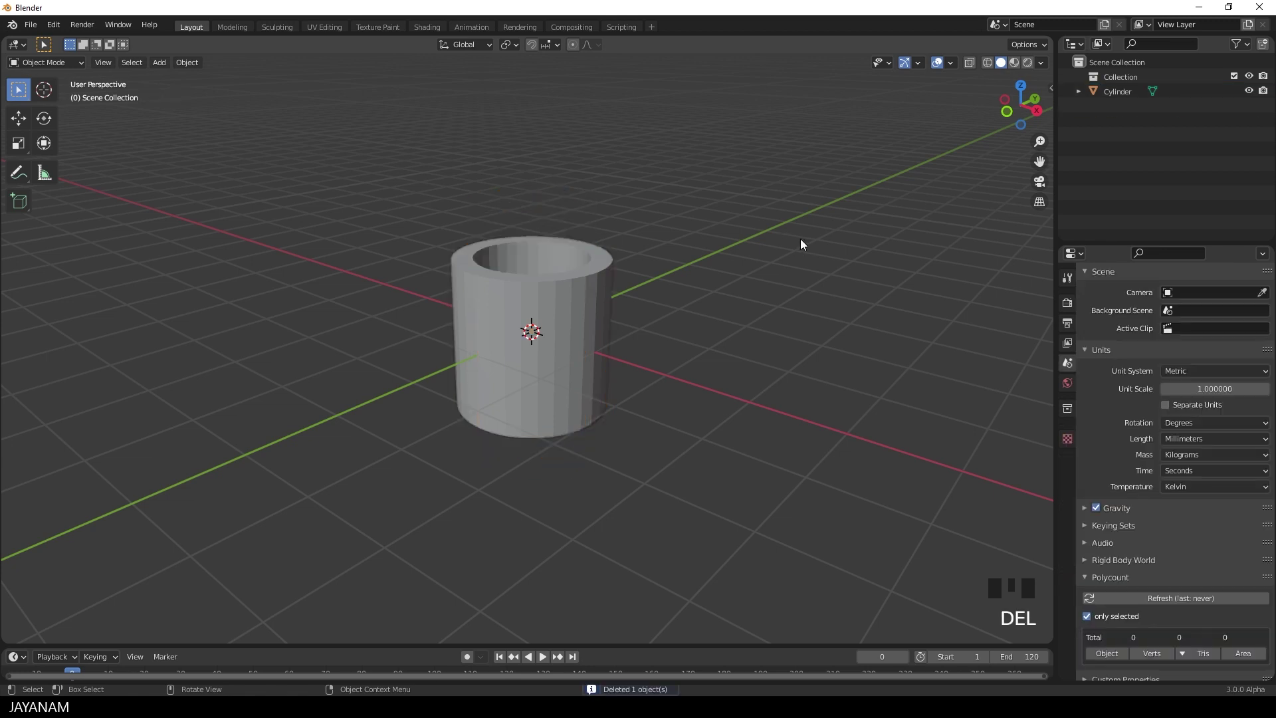
middle_click_drag(800, 238, 734, 293)
key("Tab")
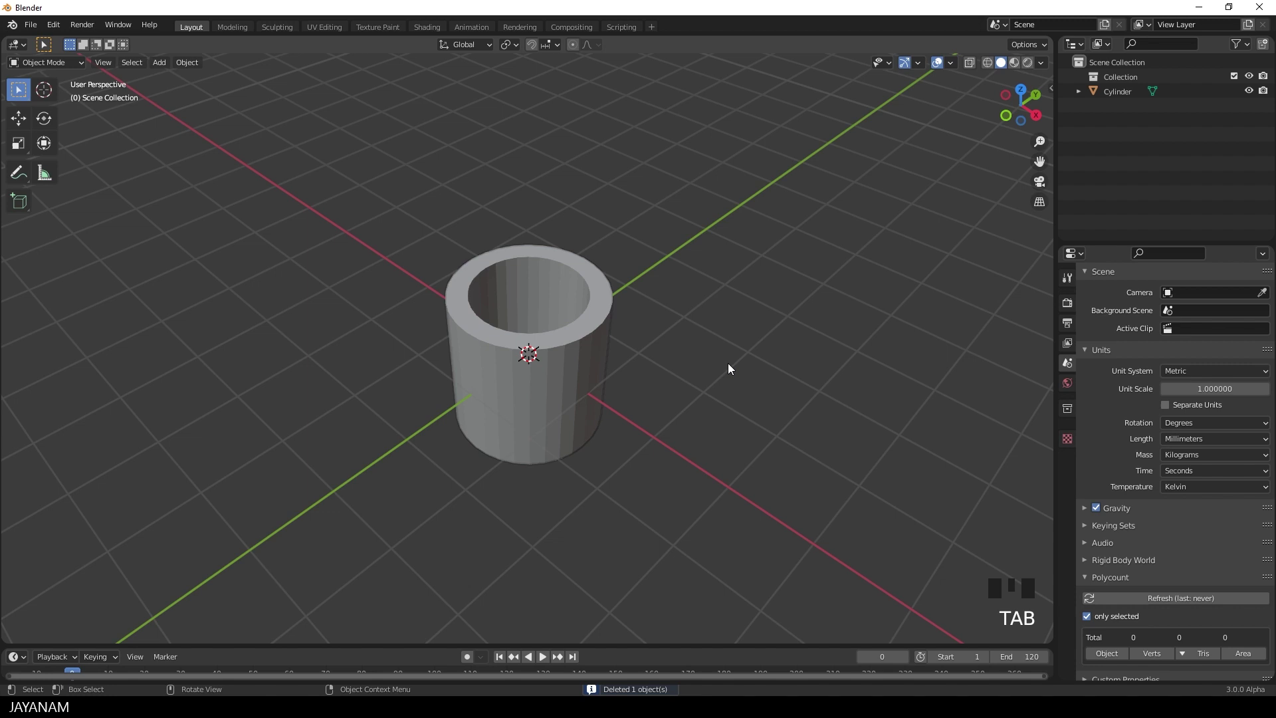
left_click(560, 363)
key("Tab")
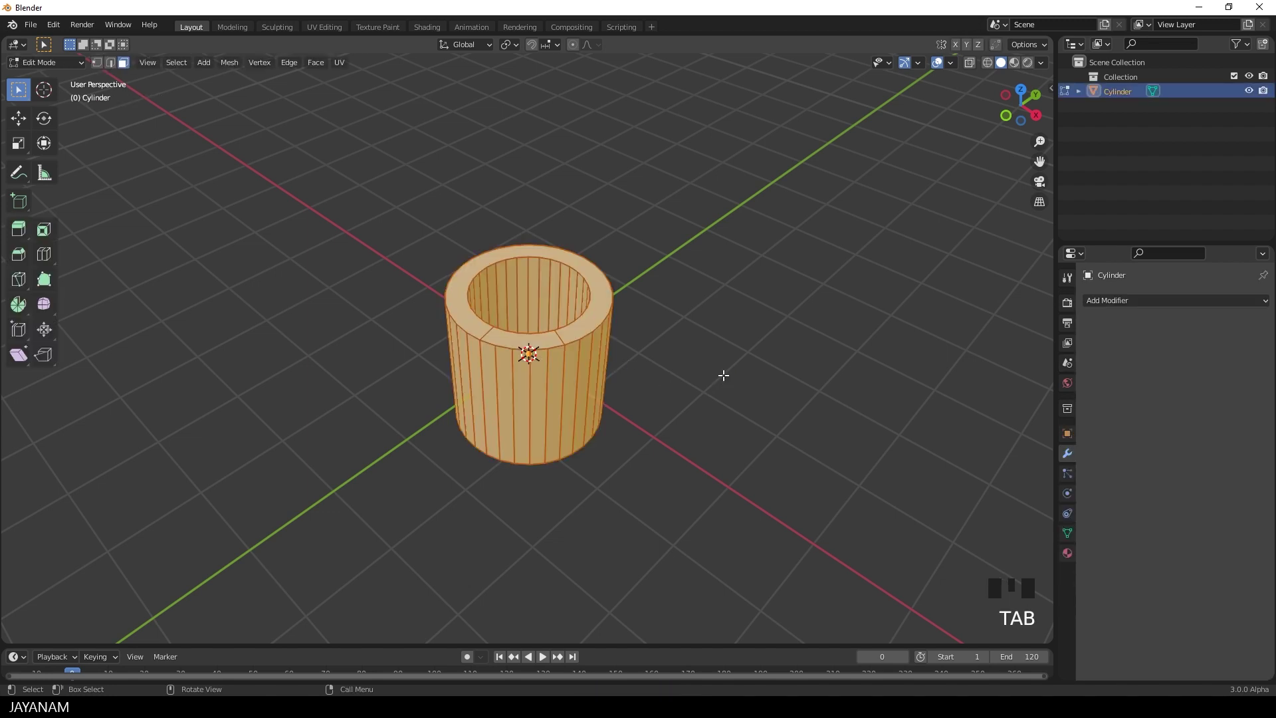
In edge select mode, bevel the tube's inner top edge loop
left_click(110, 62)
scroll(624, 364, "up", 1)
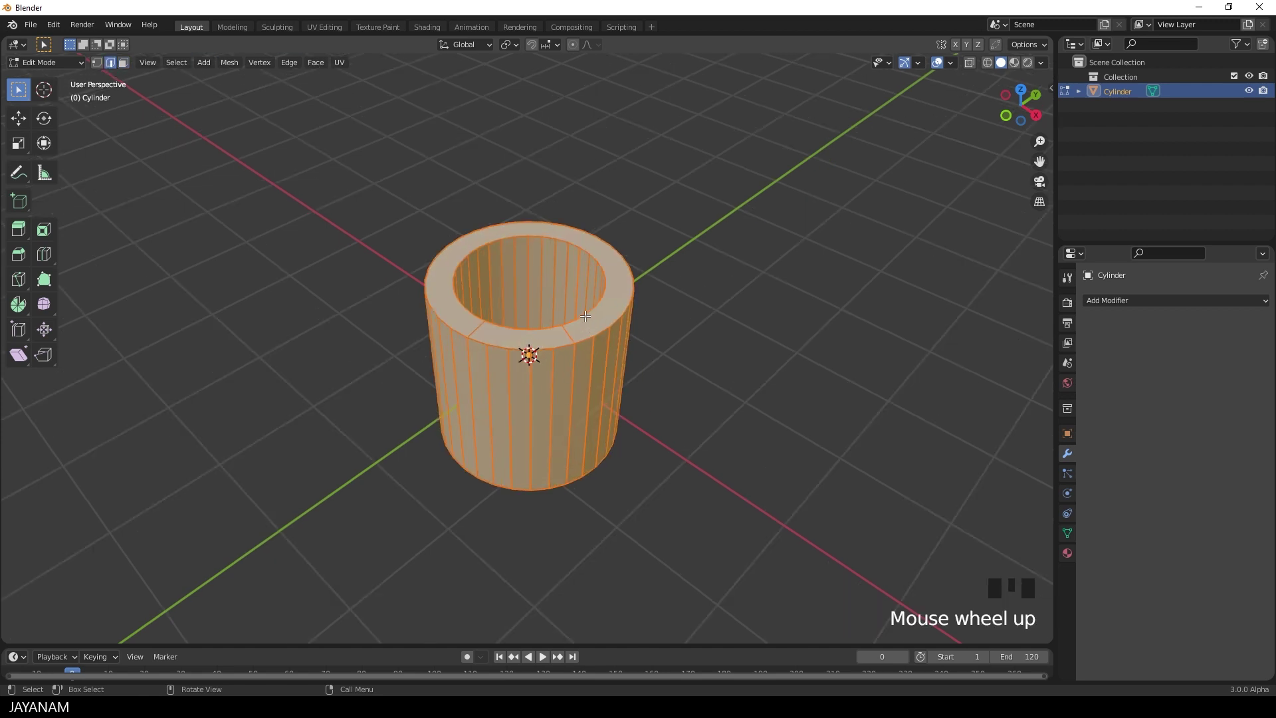
triple_click(584, 317)
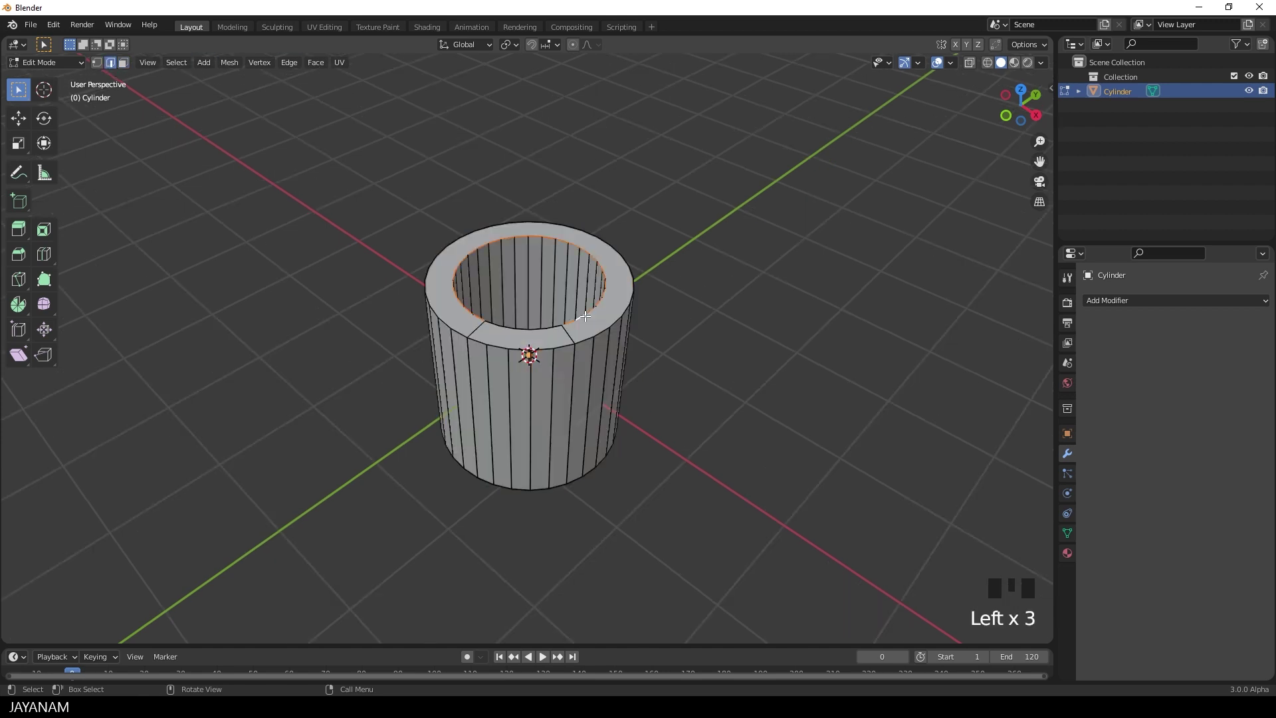
triple_click(545, 330, "shift")
key("ctrl+b")
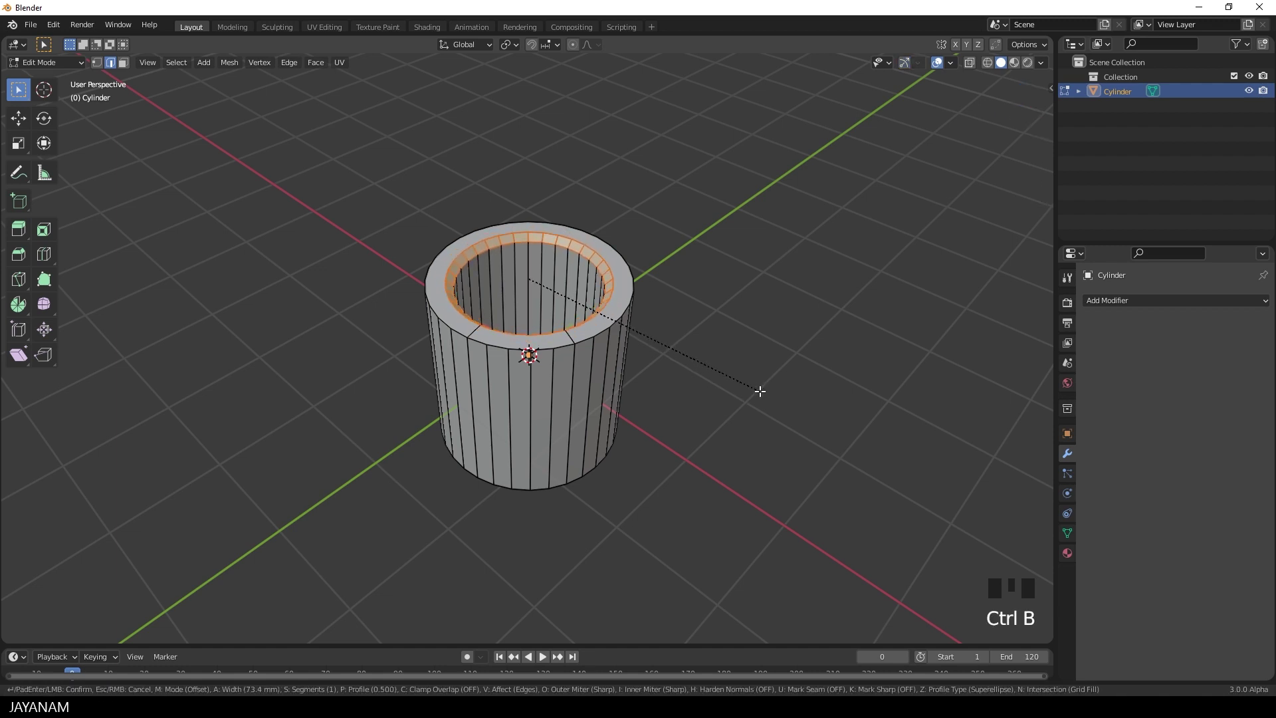
left_click(759, 396)
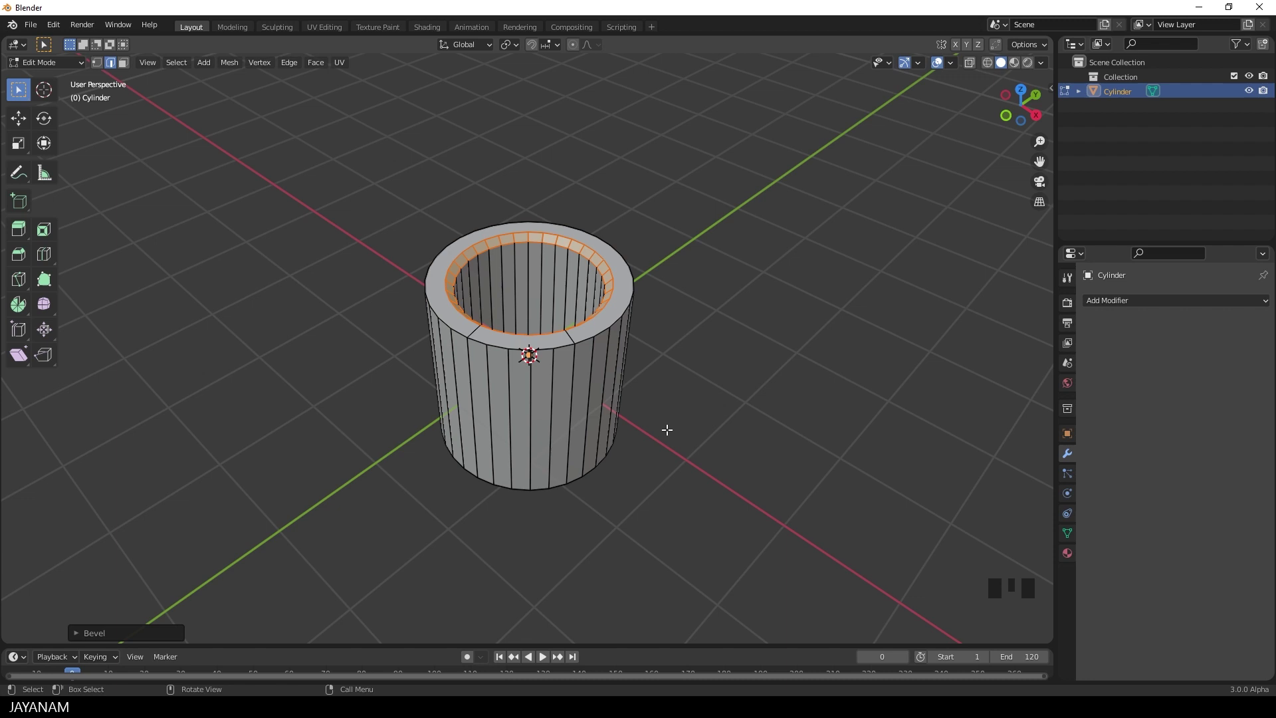
Add loop cuts near the top and bottom of the outer wall, then one on the inner wall
middle_click_drag(667, 433, 672, 393)
key("ctrl+r")
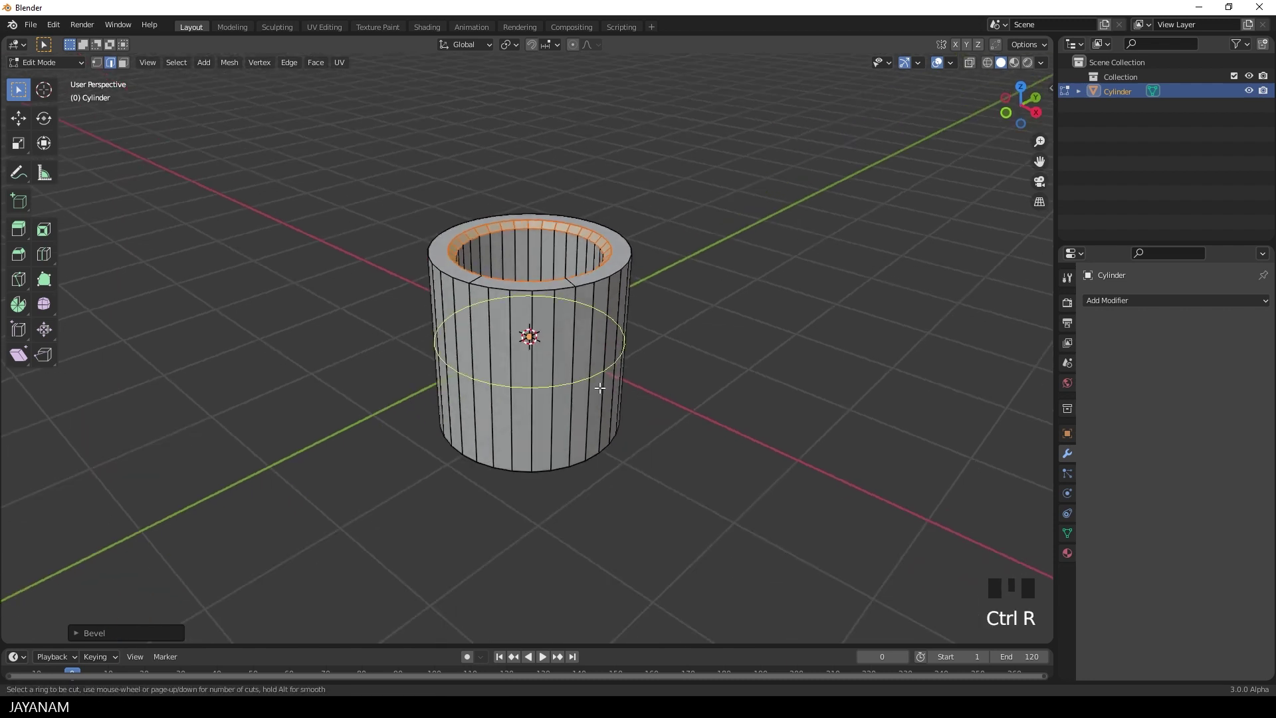
left_click(600, 388)
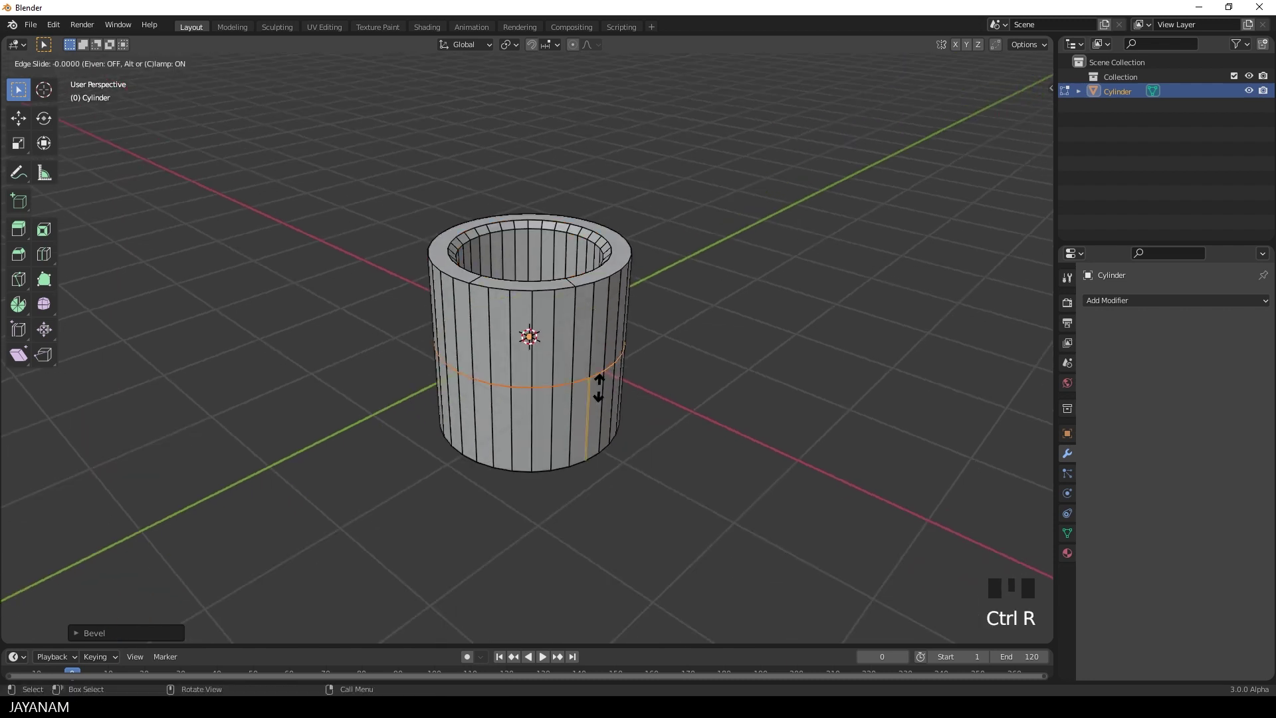
left_click(604, 304)
key("ctrl+r")
left_click(550, 359)
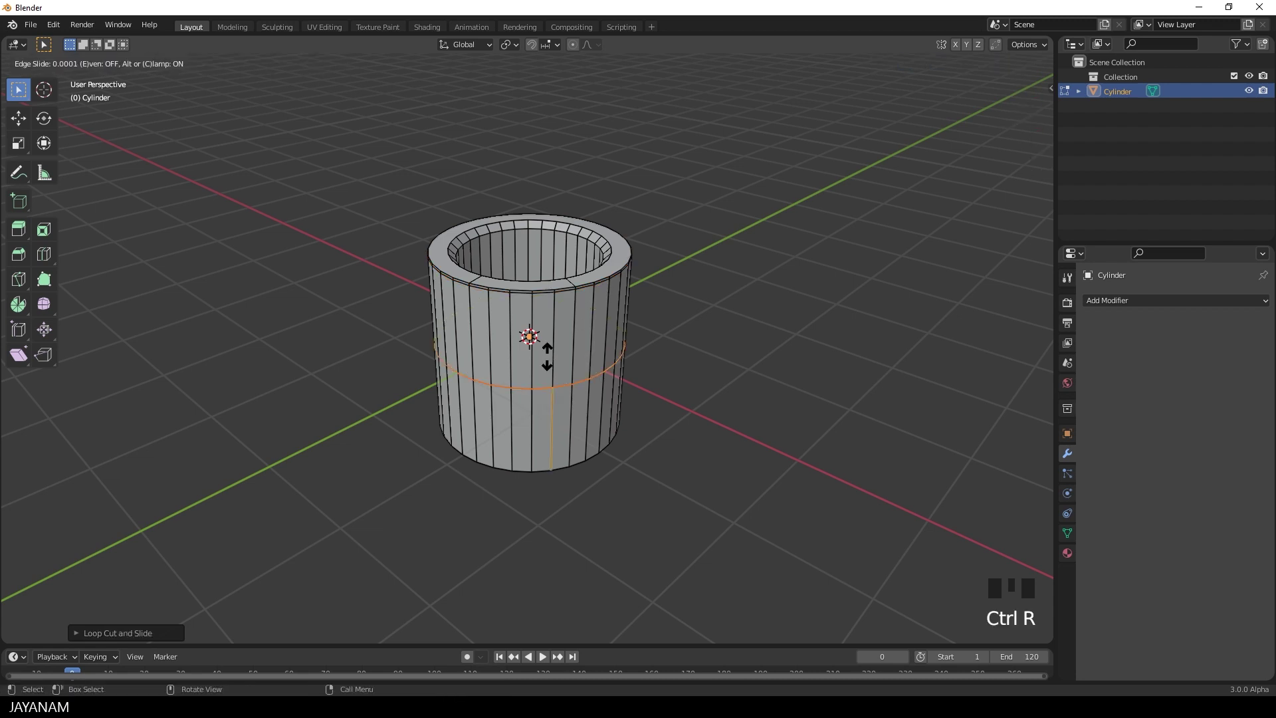
left_click(564, 443)
middle_click_drag(592, 390, 572, 381)
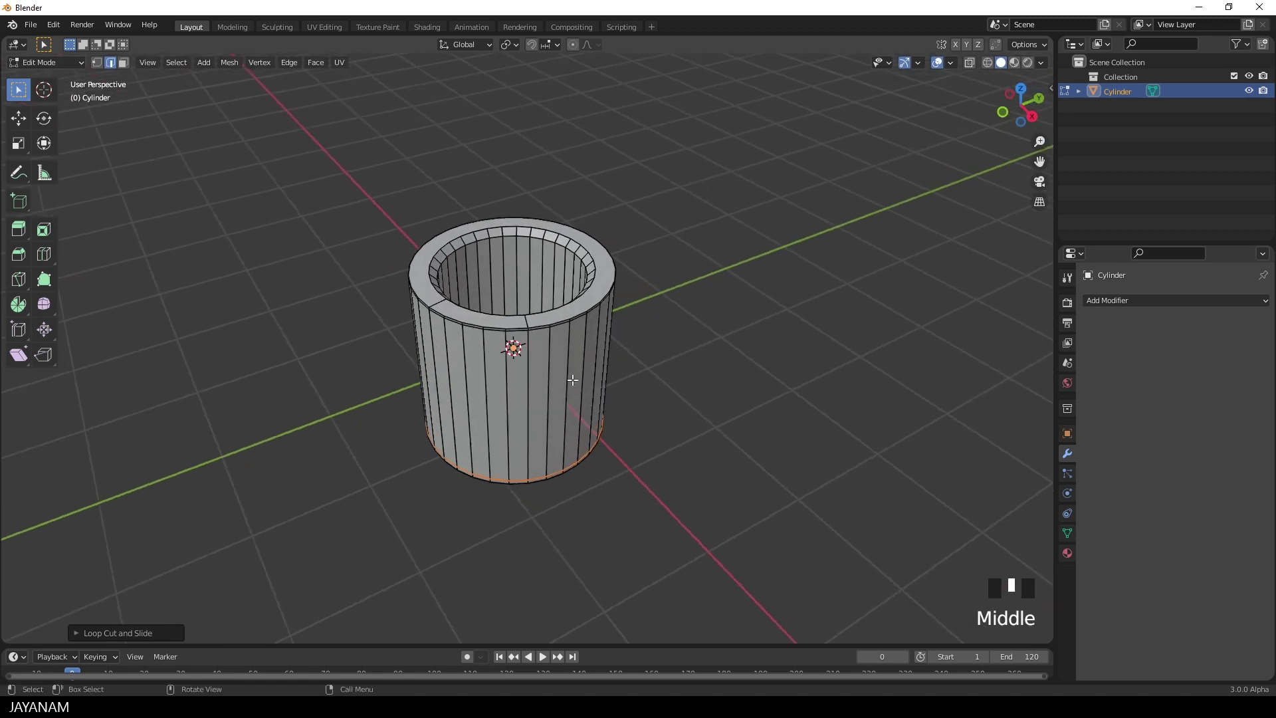
key("ctrl+r")
left_click(513, 271)
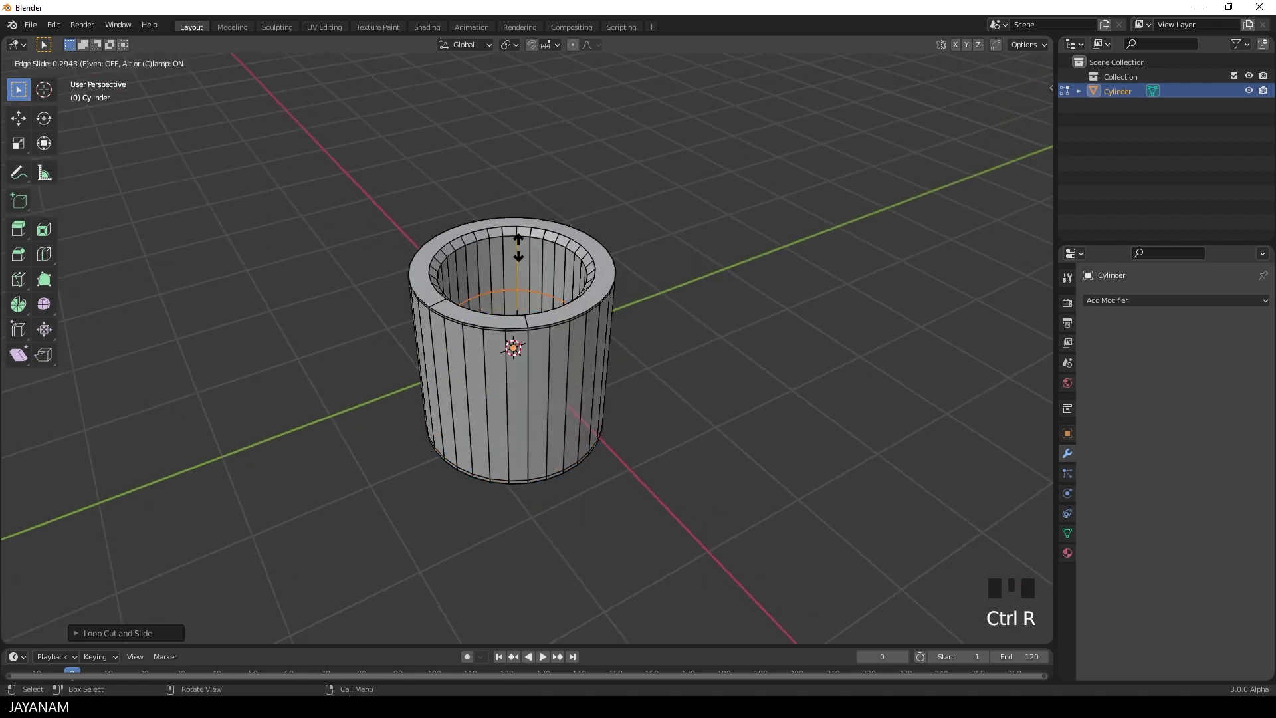
Confirm the inner wall loop near the top and smooth-shade the tube in Object Mode
left_click(523, 200)
key("Tab")
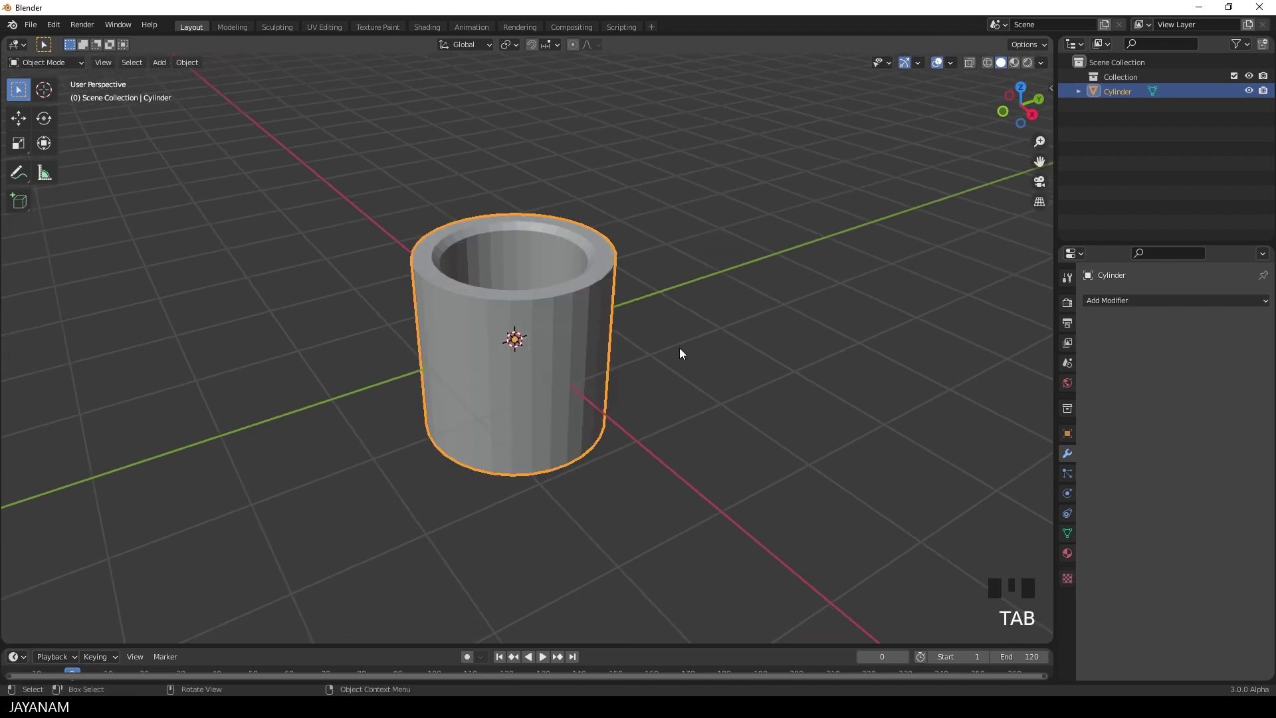
right_click(553, 346)
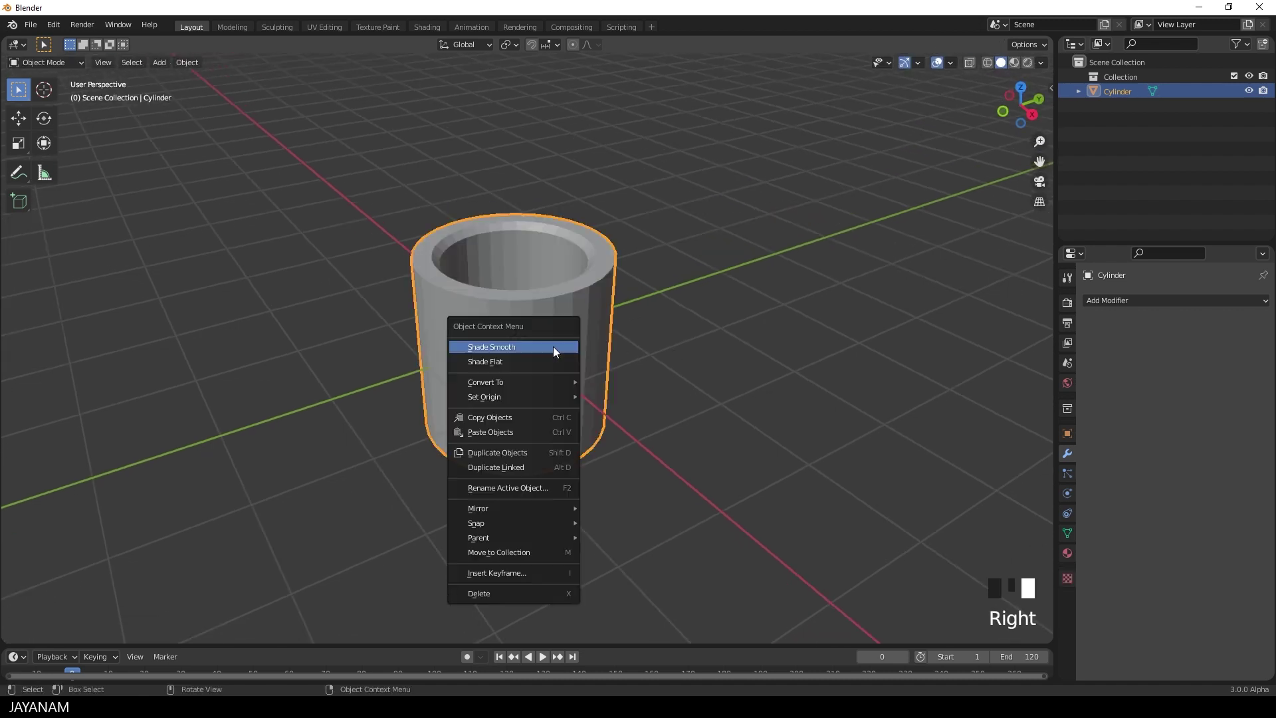
left_click(553, 345)
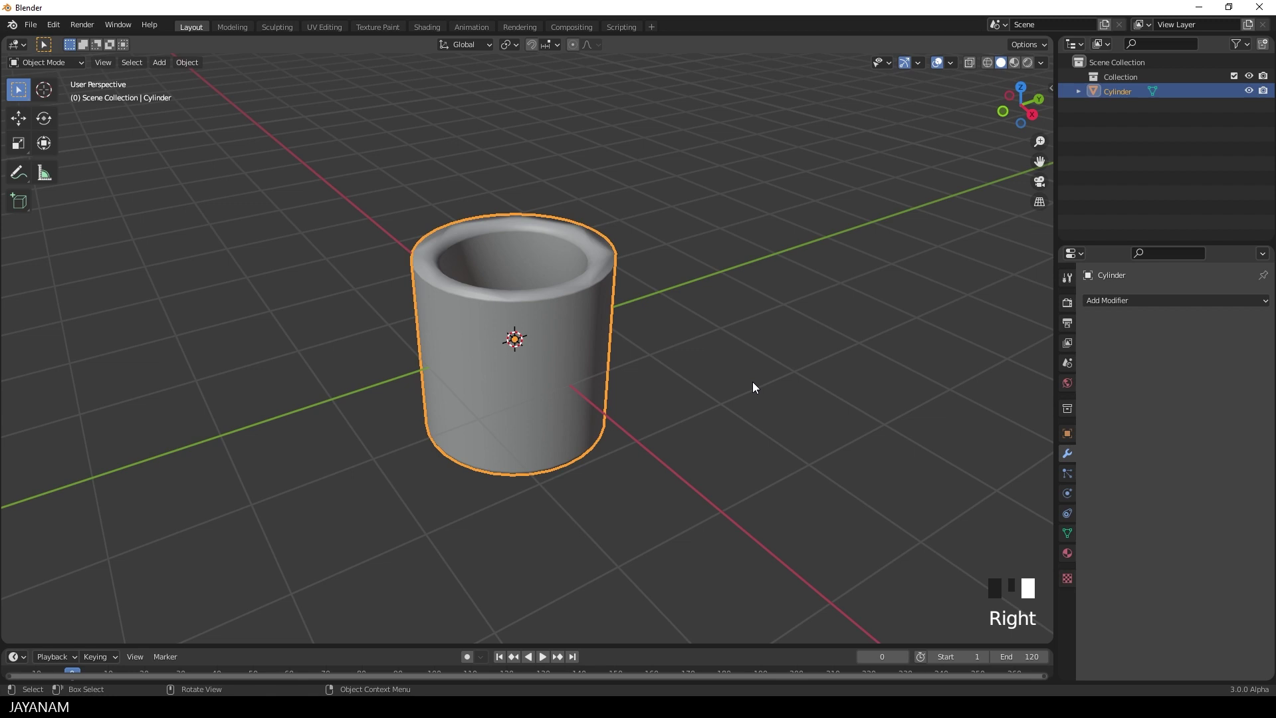
Try a Subdivision Surface modifier on the tube, then remove it again
left_click(1111, 301)
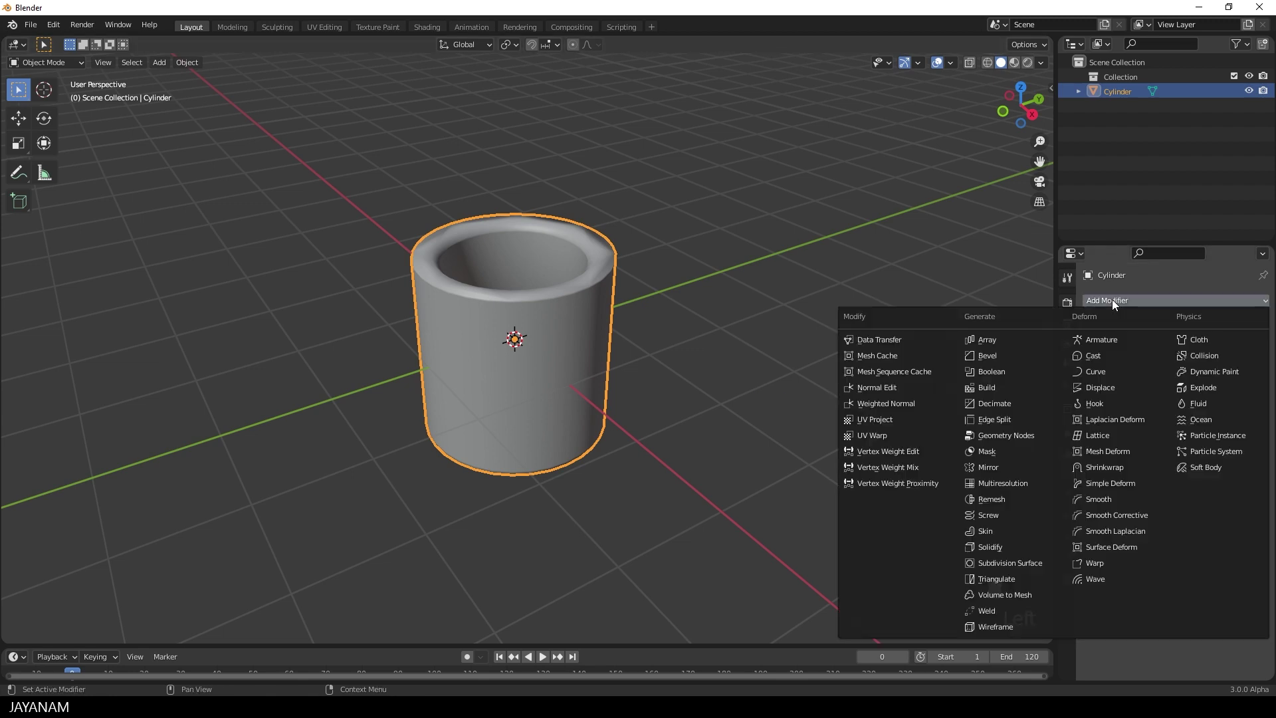
left_click(1032, 560)
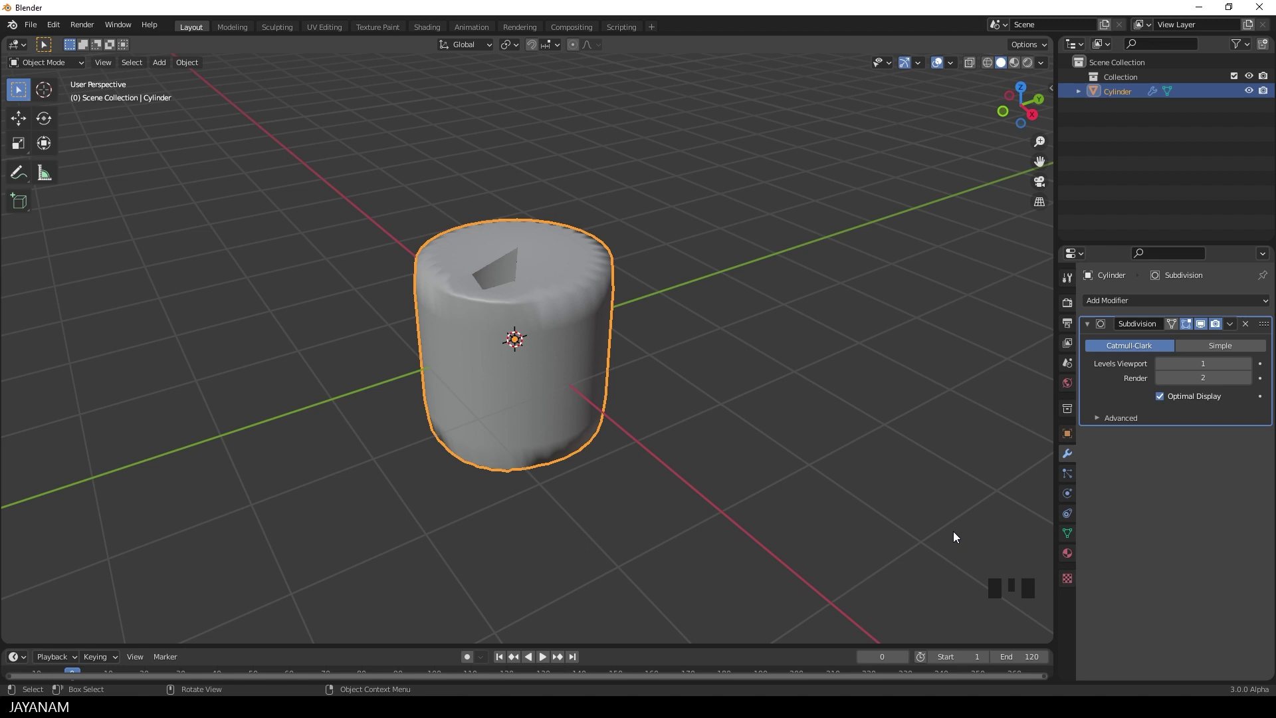
left_click(1246, 324)
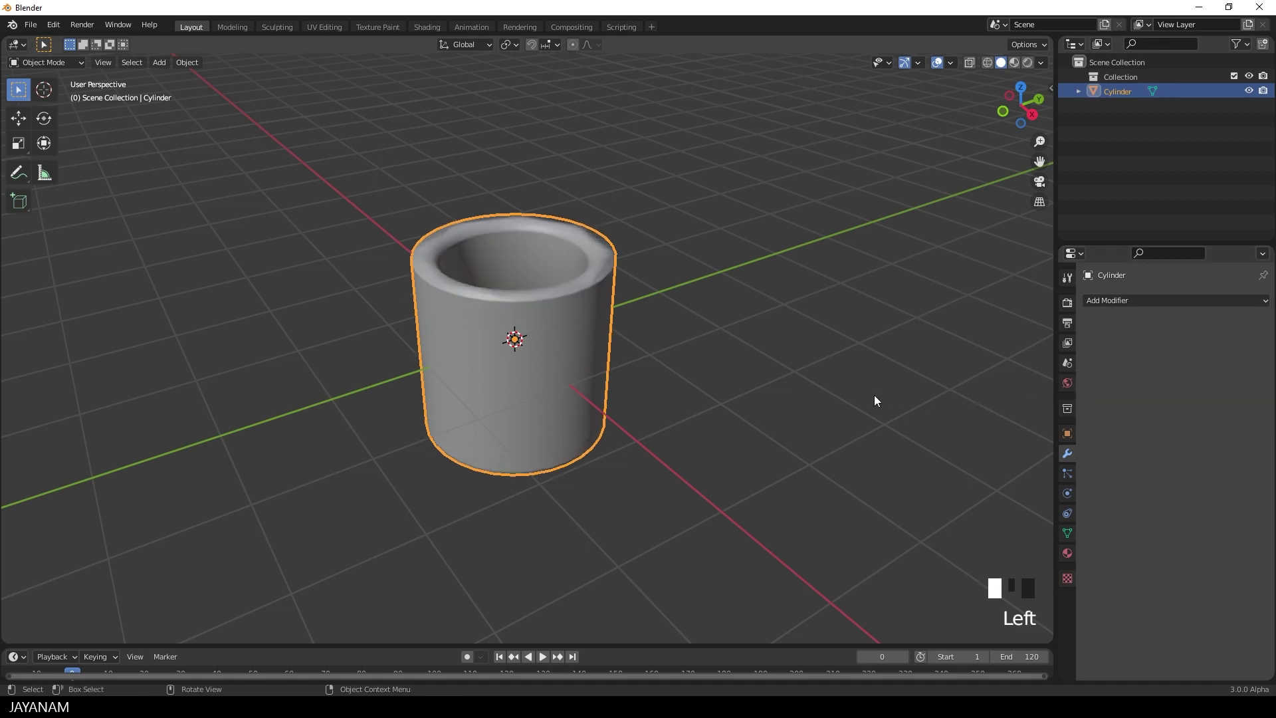
middle_click_drag(803, 390, 610, 393)
left_click(564, 391)
Select the whole tube mesh in Edit Mode and triangulate all its faces
key("Tab")
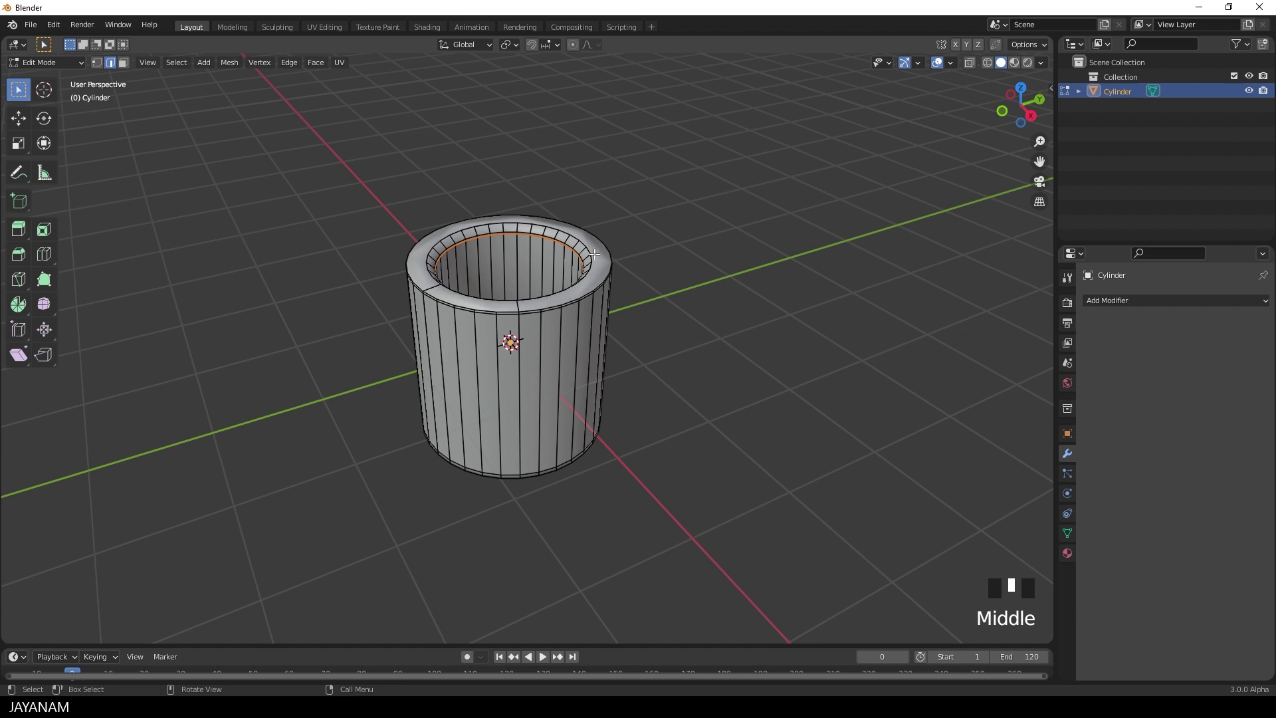
middle_click_drag(730, 364, 732, 357)
key("a")
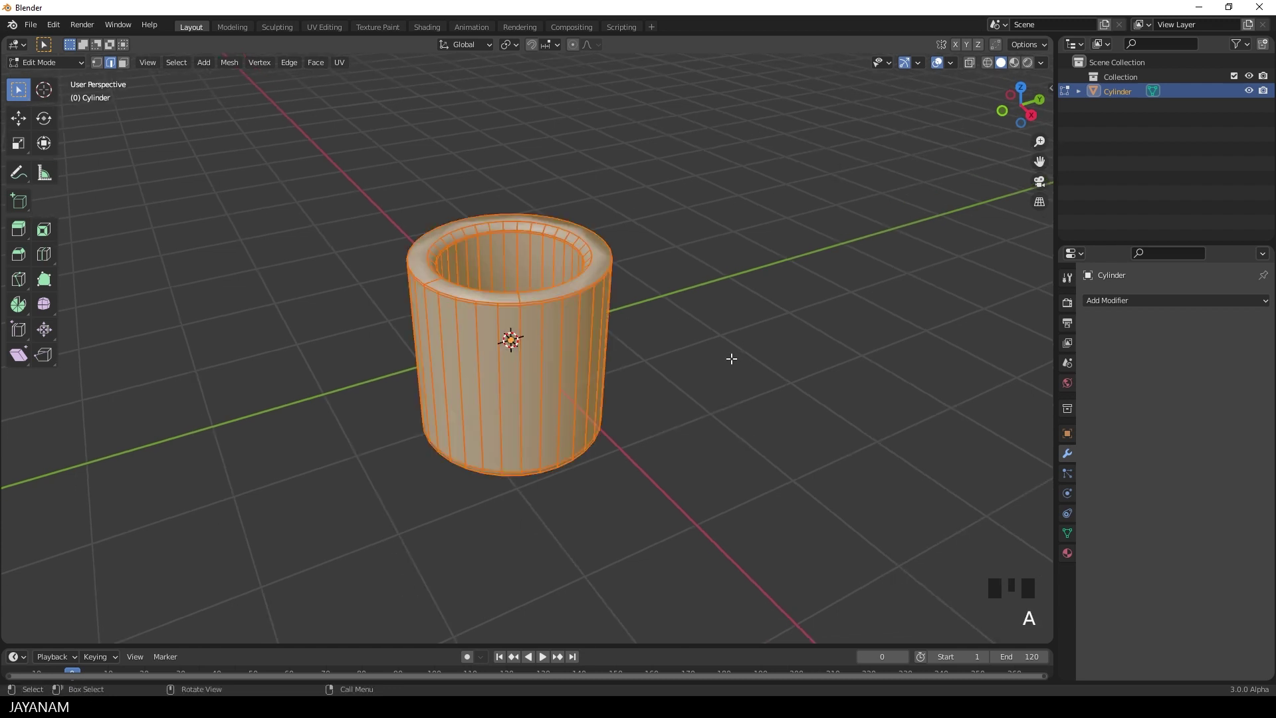
key("F3")
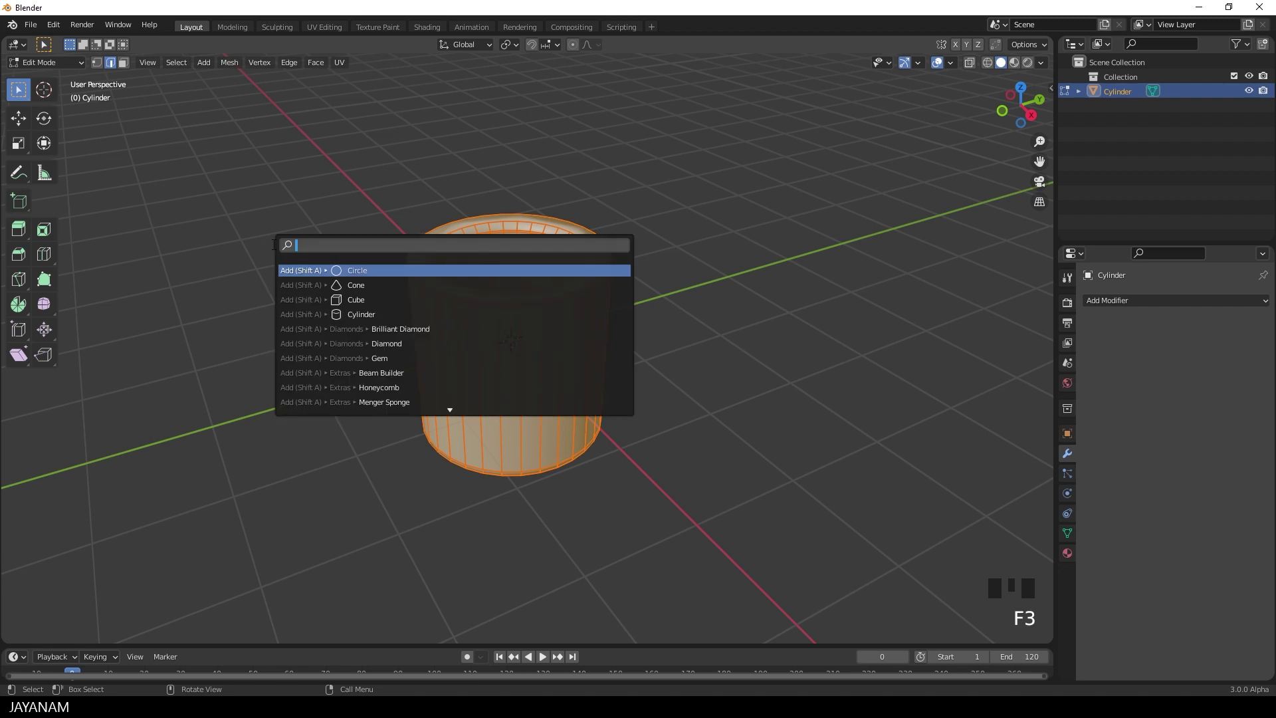
type("tria")
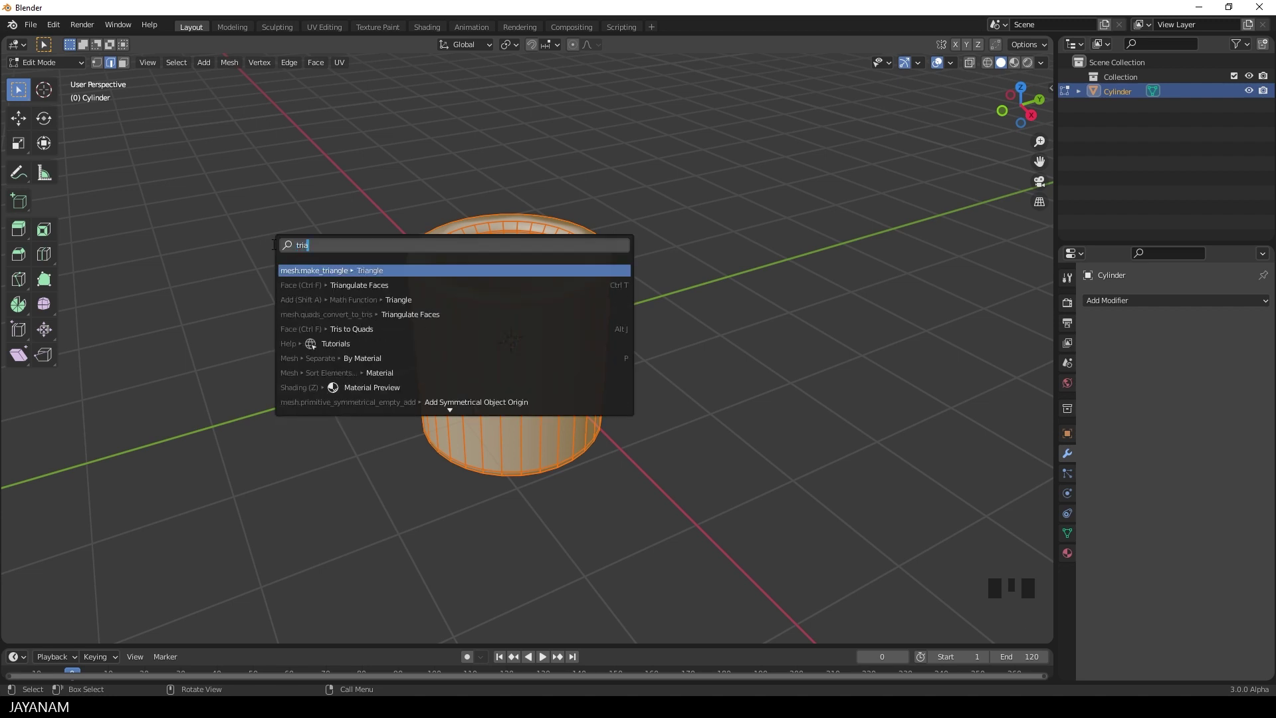
left_click(588, 286)
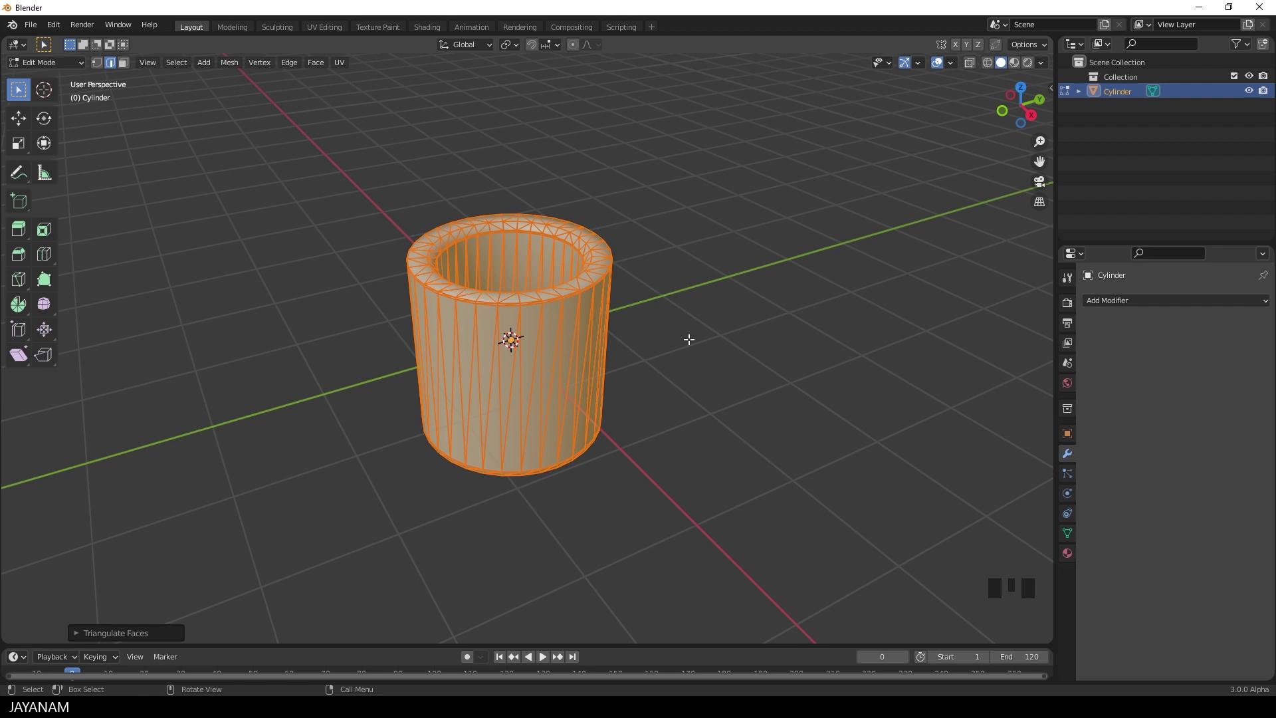
Convert the triangles back to quads with Tris to Quads and return to Object Mode
key("F3")
type("tris")
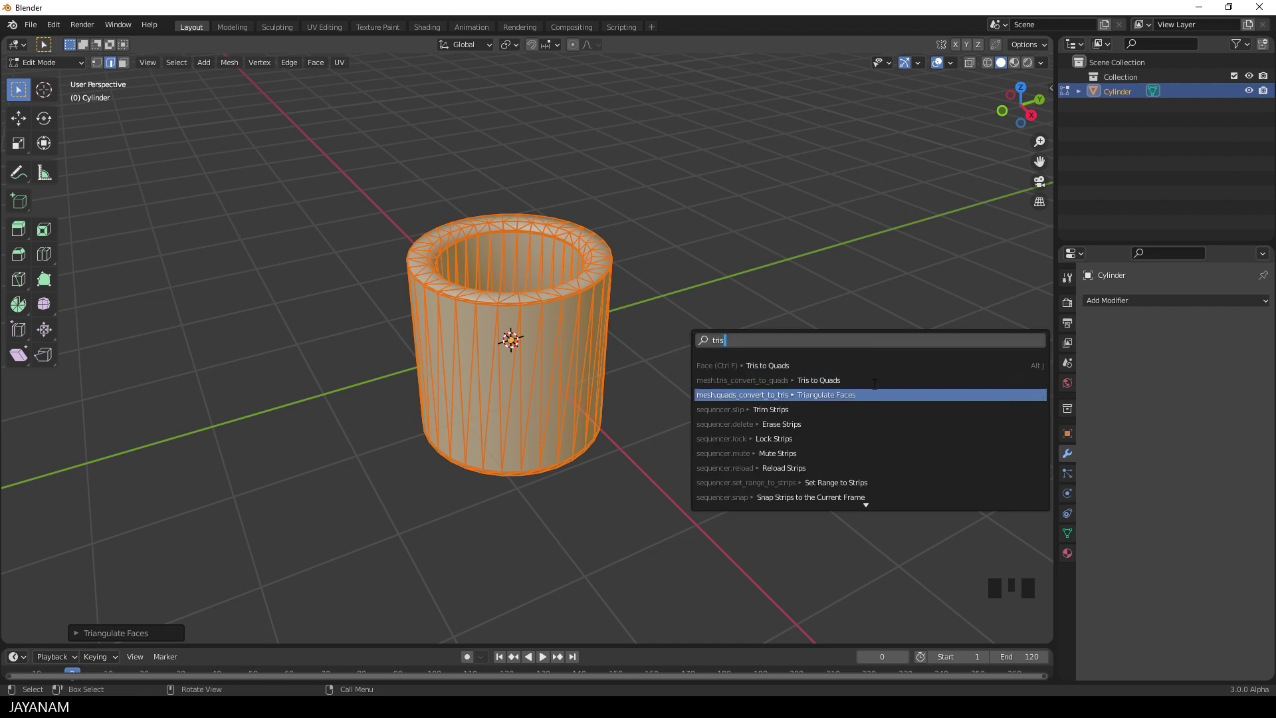
left_click(752, 365)
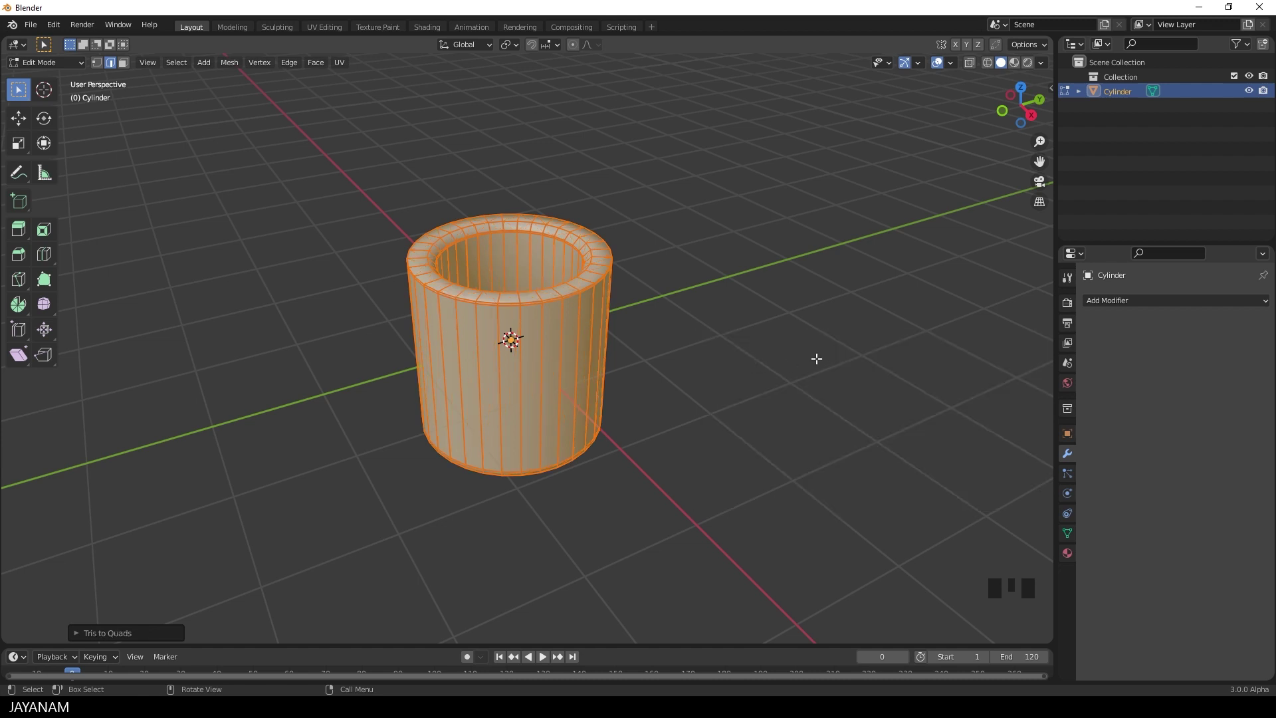
middle_click_drag(770, 362, 771, 367)
key("Tab")
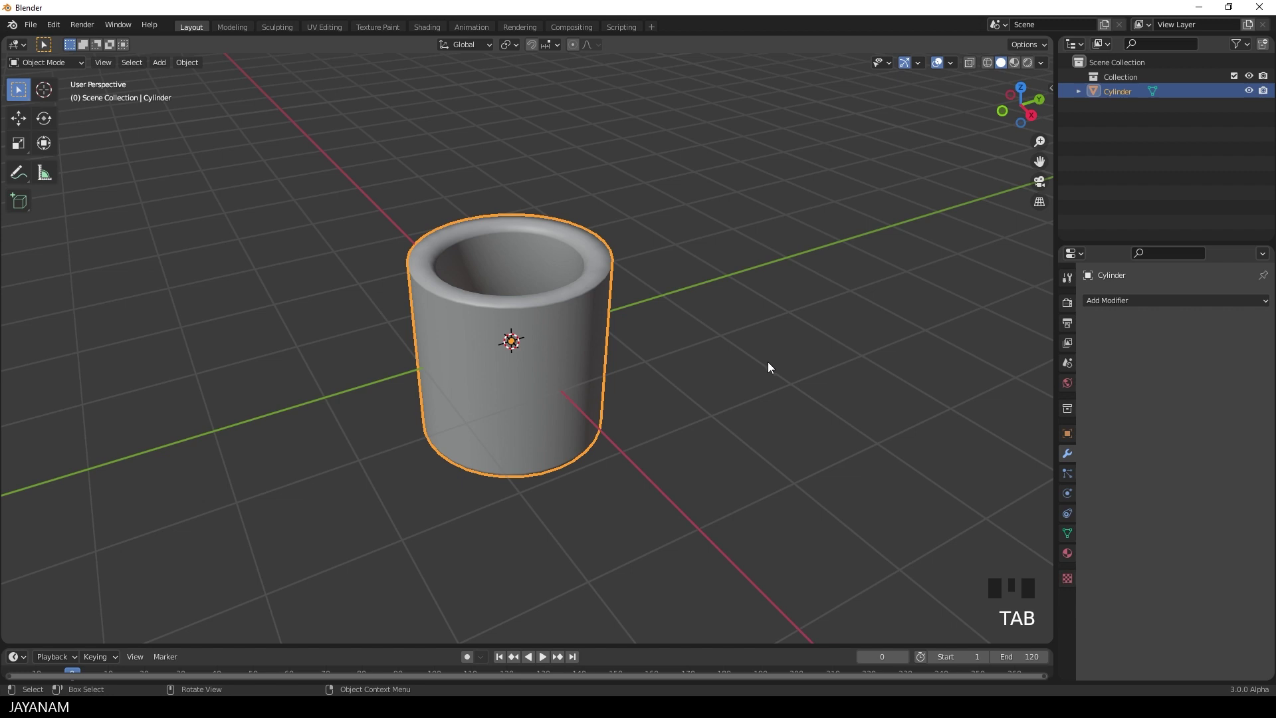
Add a Subdivision Surface modifier to the tube
left_click(1123, 301)
left_click(1013, 563)
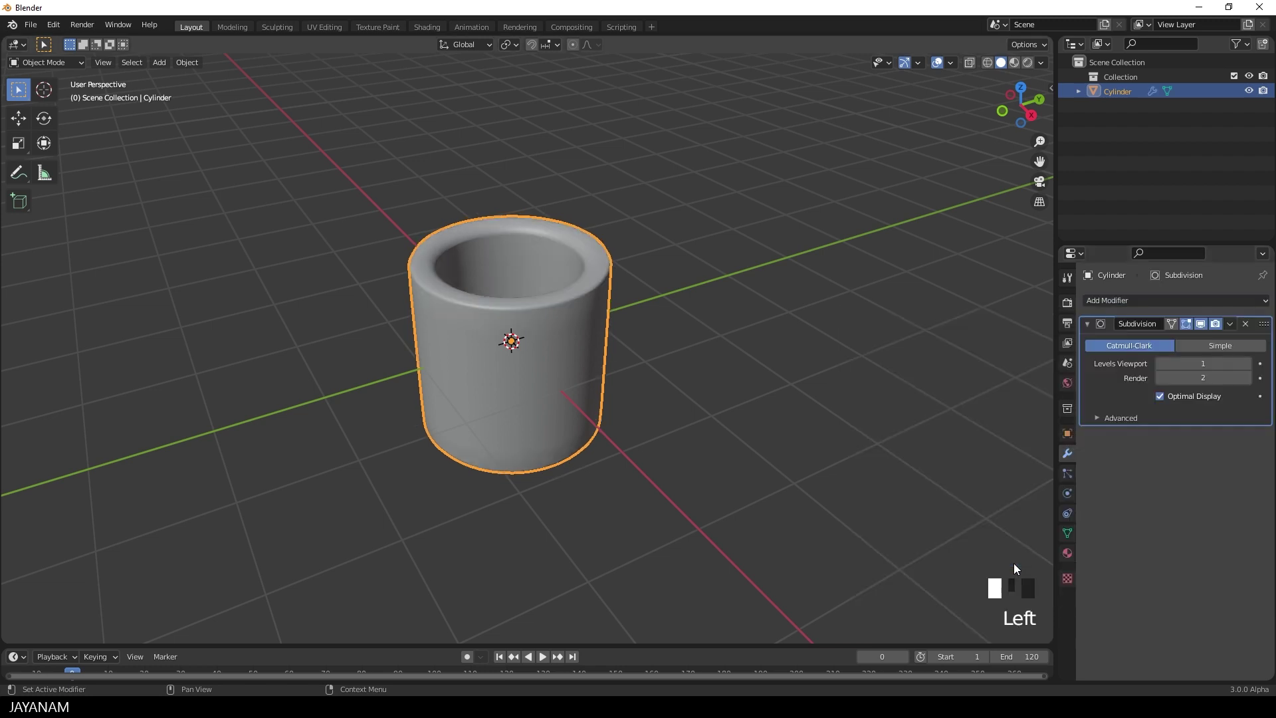
middle_click_drag(708, 324, 700, 353)
Add an edge loop hugging the inner edge of the top rim
key("Tab")
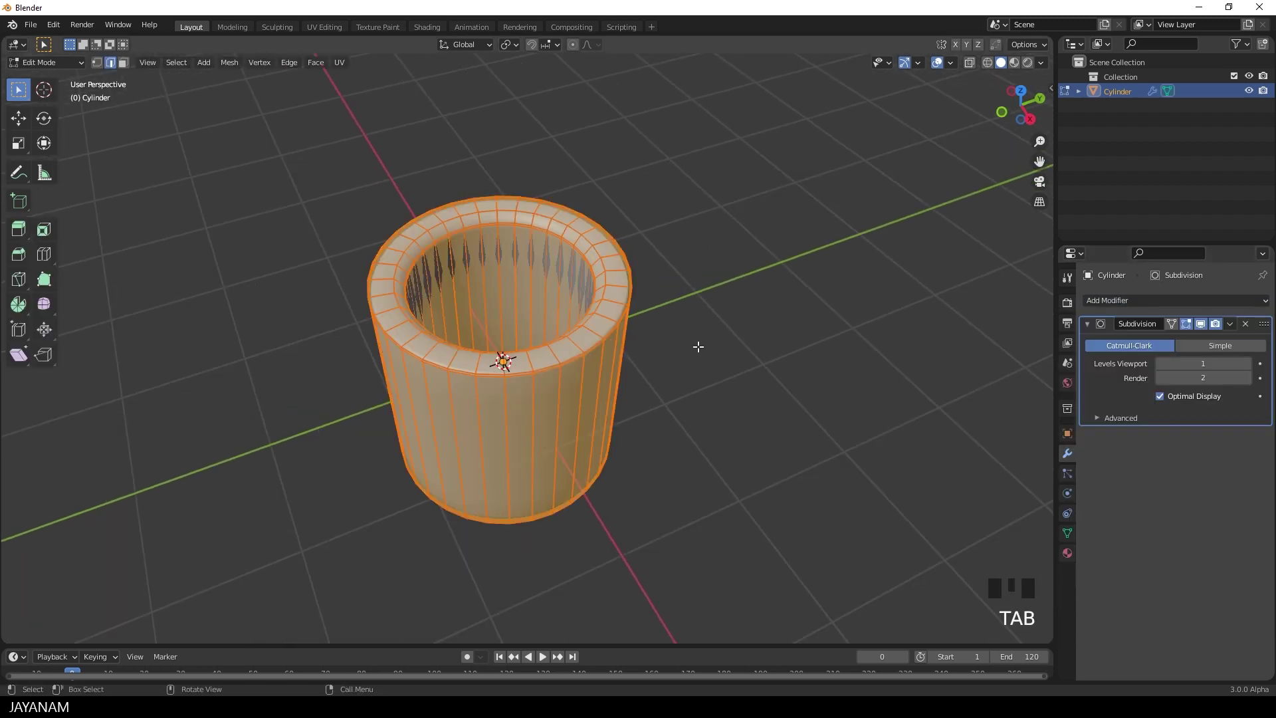
scroll(617, 314, "up", 3)
key("ctrl+r")
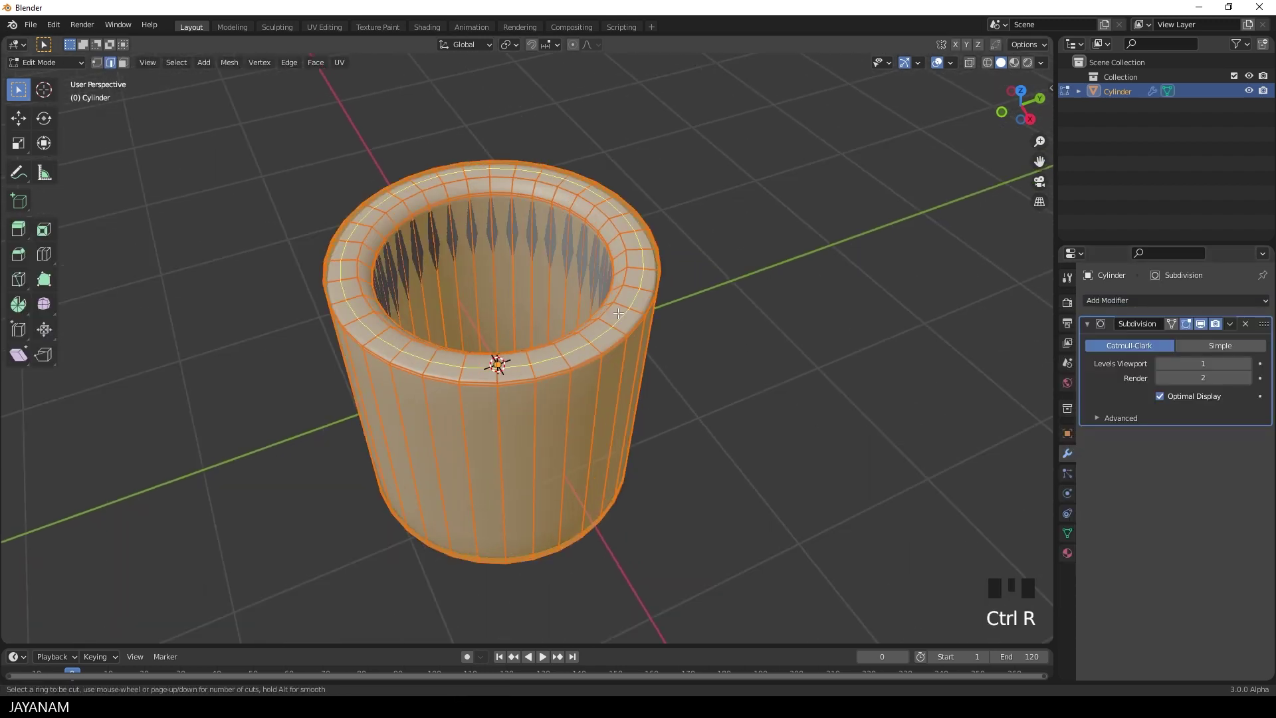
left_click(619, 313)
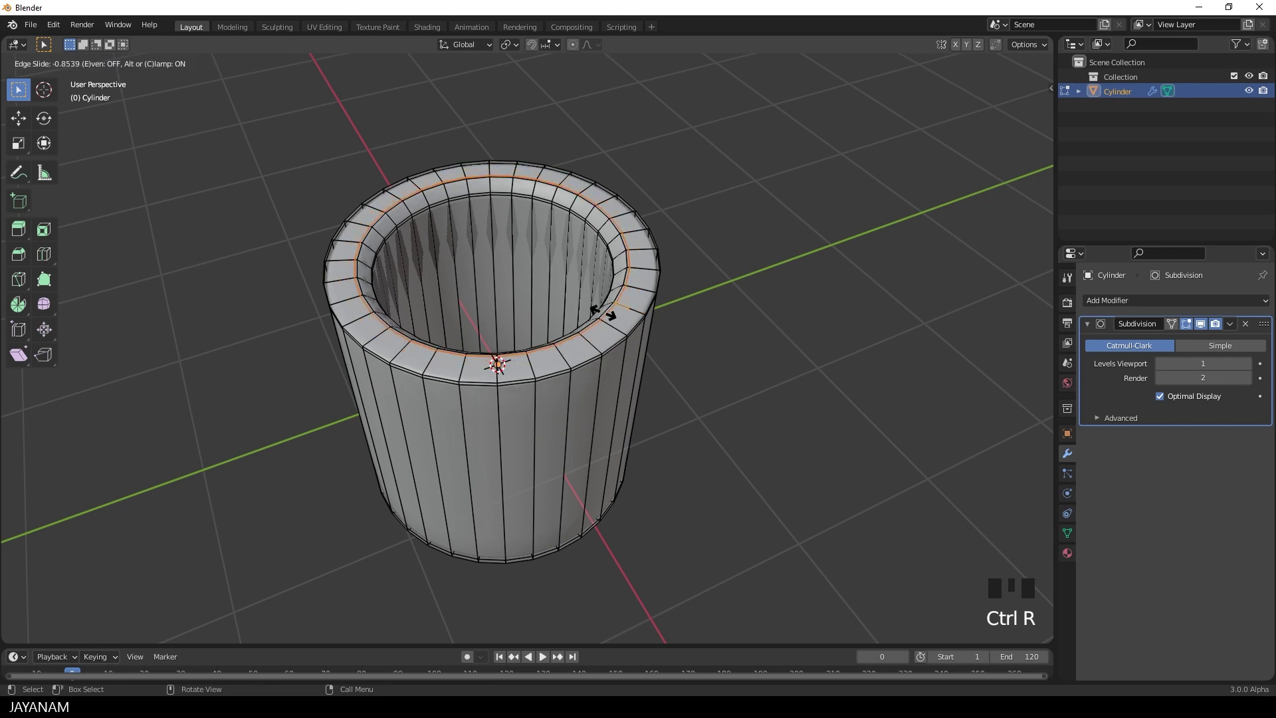
left_click(600, 310)
key("Tab")
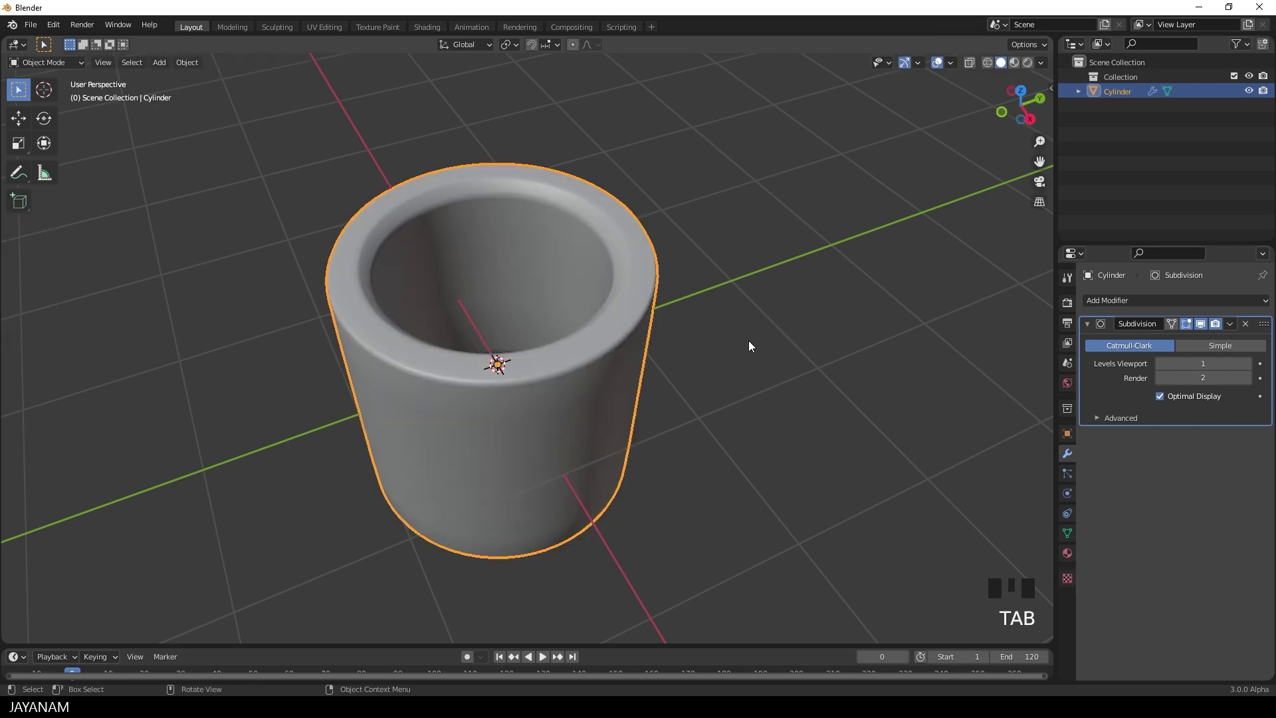
middle_click_drag(777, 357, 576, 382)
Add another edge loop hugging the top rim's outer edge, then return to Object Mode
key("Tab")
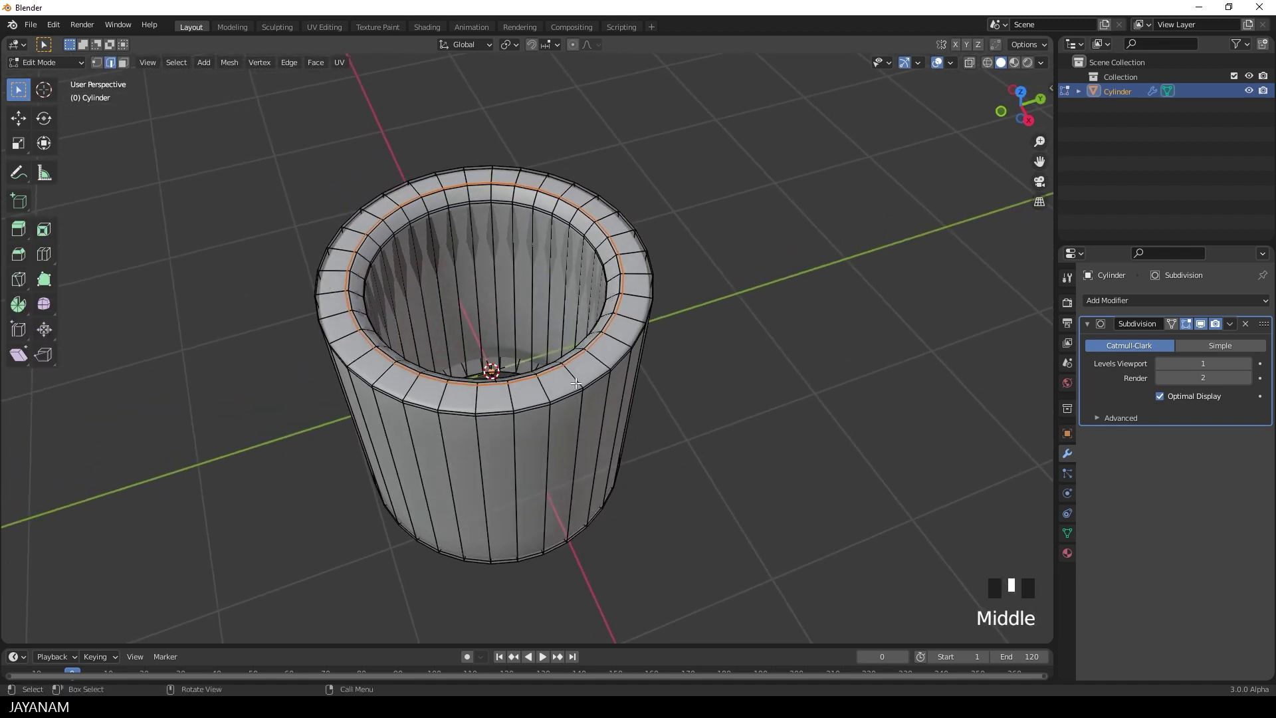
key("ctrl+r")
left_click(576, 382)
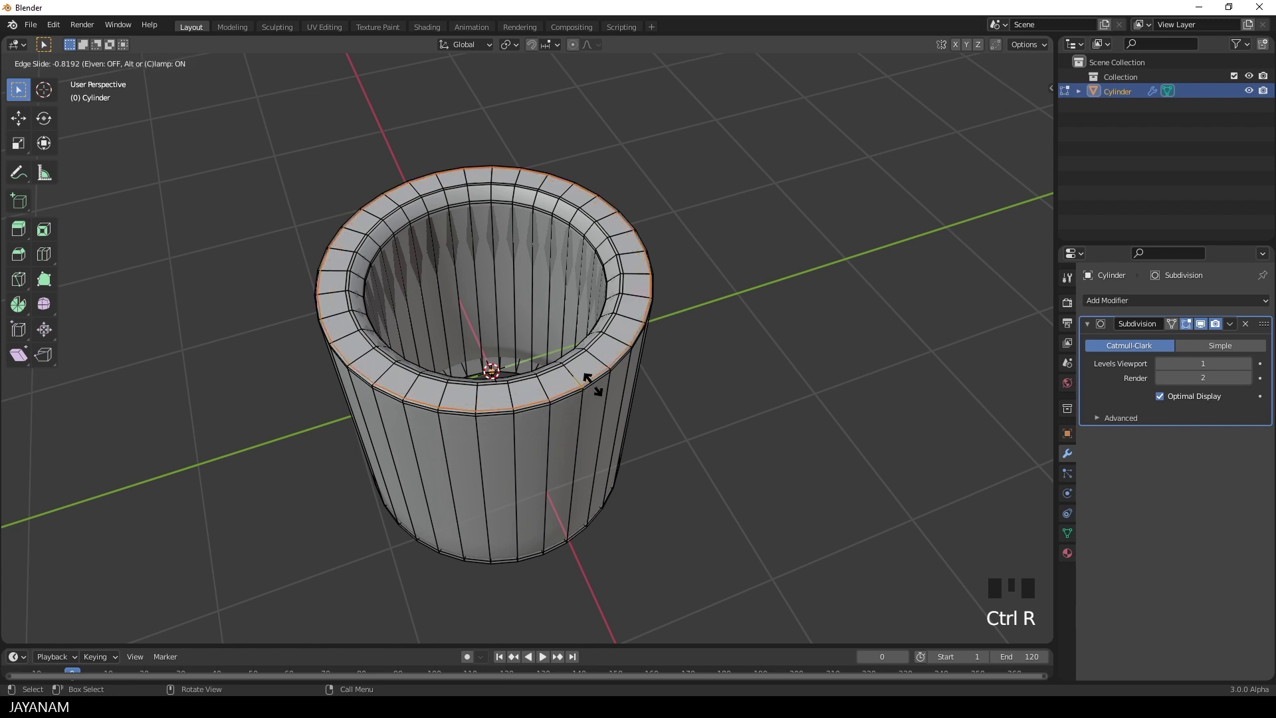
left_click(588, 384)
middle_click_drag(680, 396, 706, 366)
scroll(695, 322, "down", 2)
key("Tab")
scroll(691, 333, "down", 2)
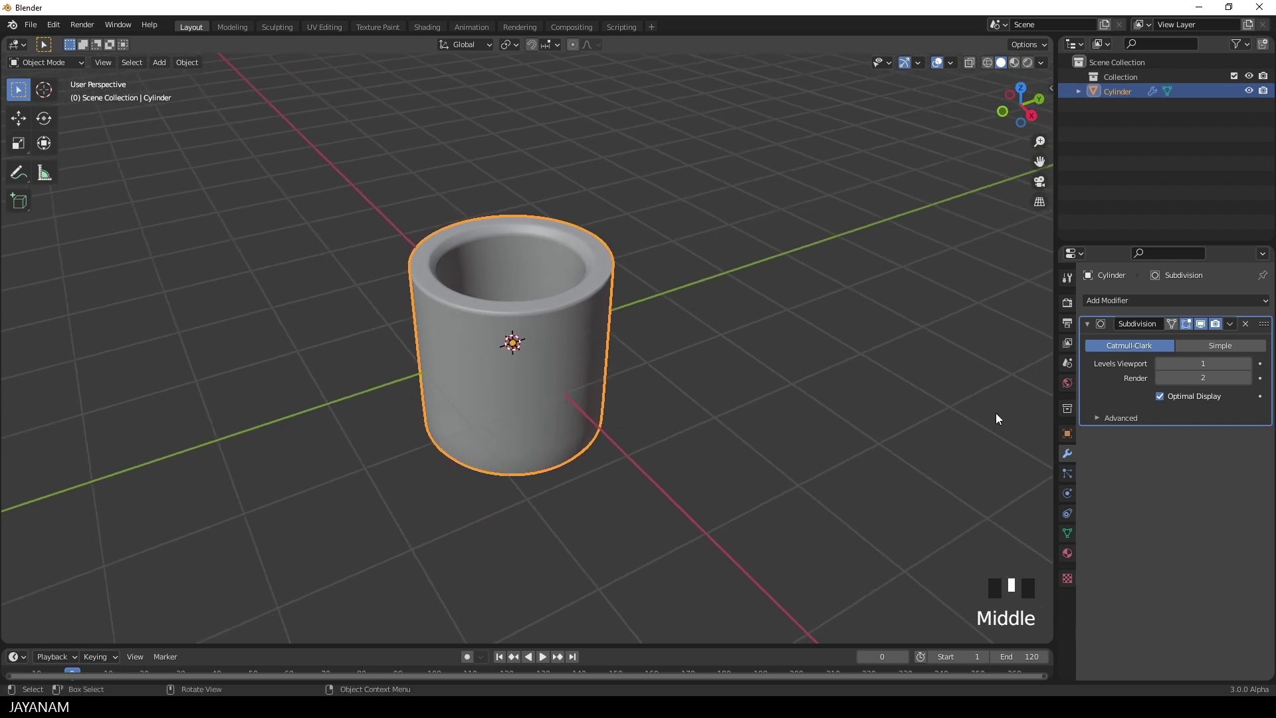
Set Subdivision Levels Viewport to 2 and shade the viewport with the dark grey MatCap
left_click(1248, 363)
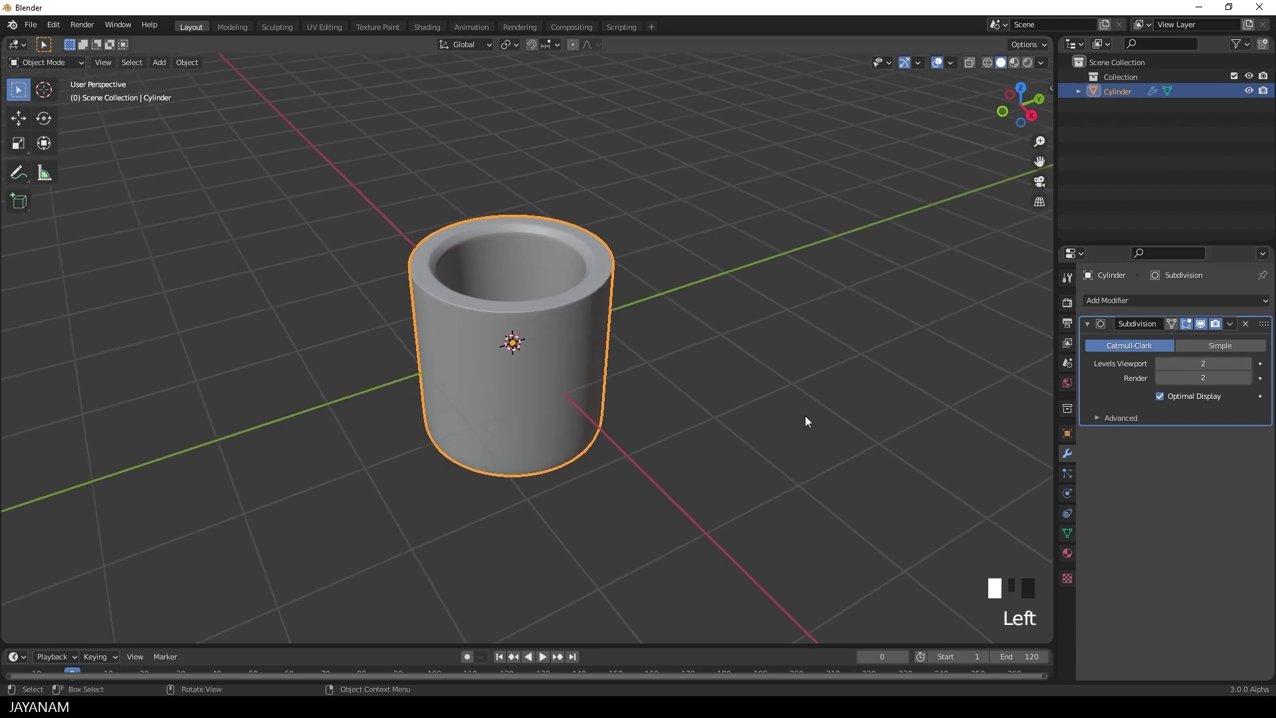
left_click(1041, 62)
left_click(1028, 131)
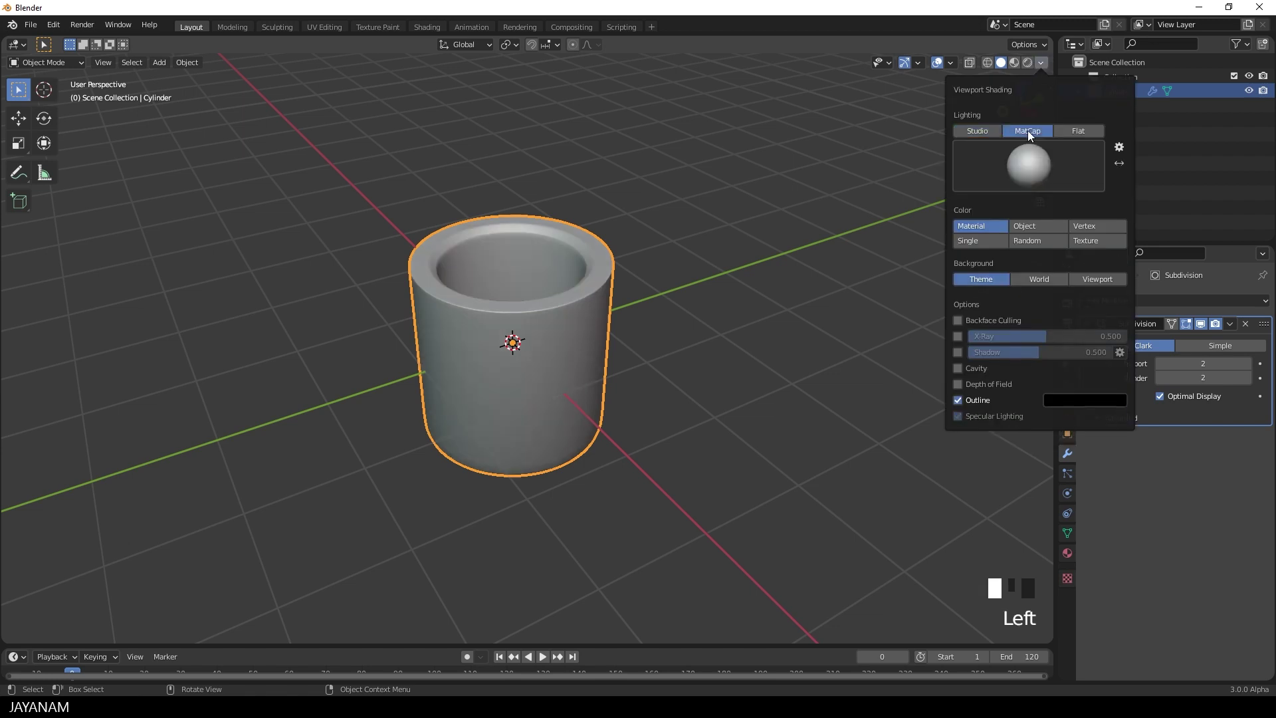
left_click(1033, 160)
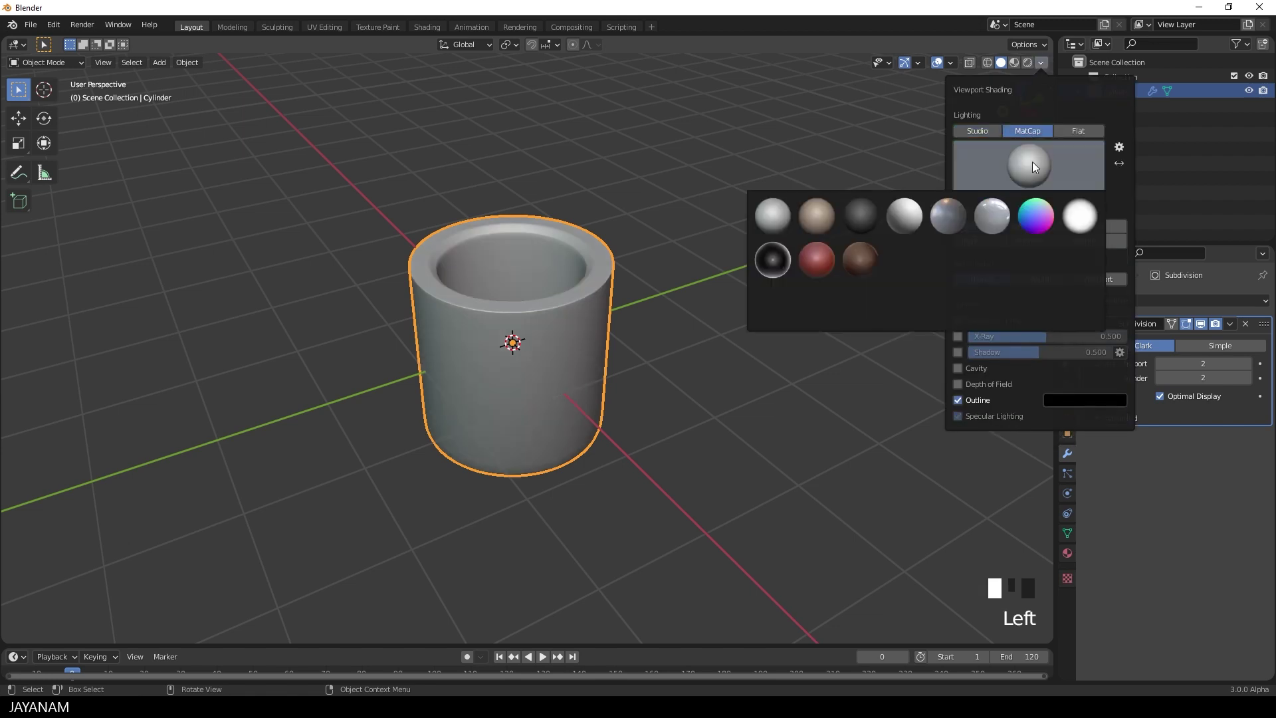
left_click(947, 222)
middle_click_drag(692, 334, 632, 383)
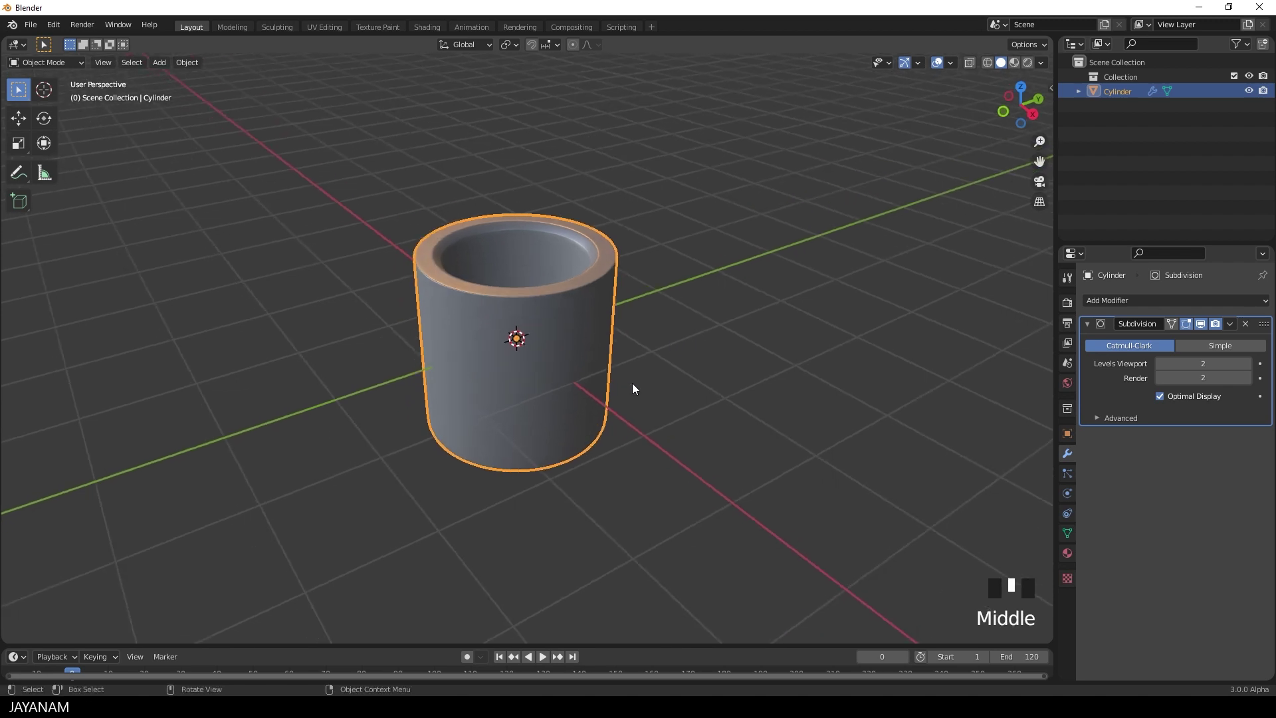
key("Tab")
Add centred edge loops around the middle of the outer and inner walls
key("ctrl+r")
left_click(543, 385)
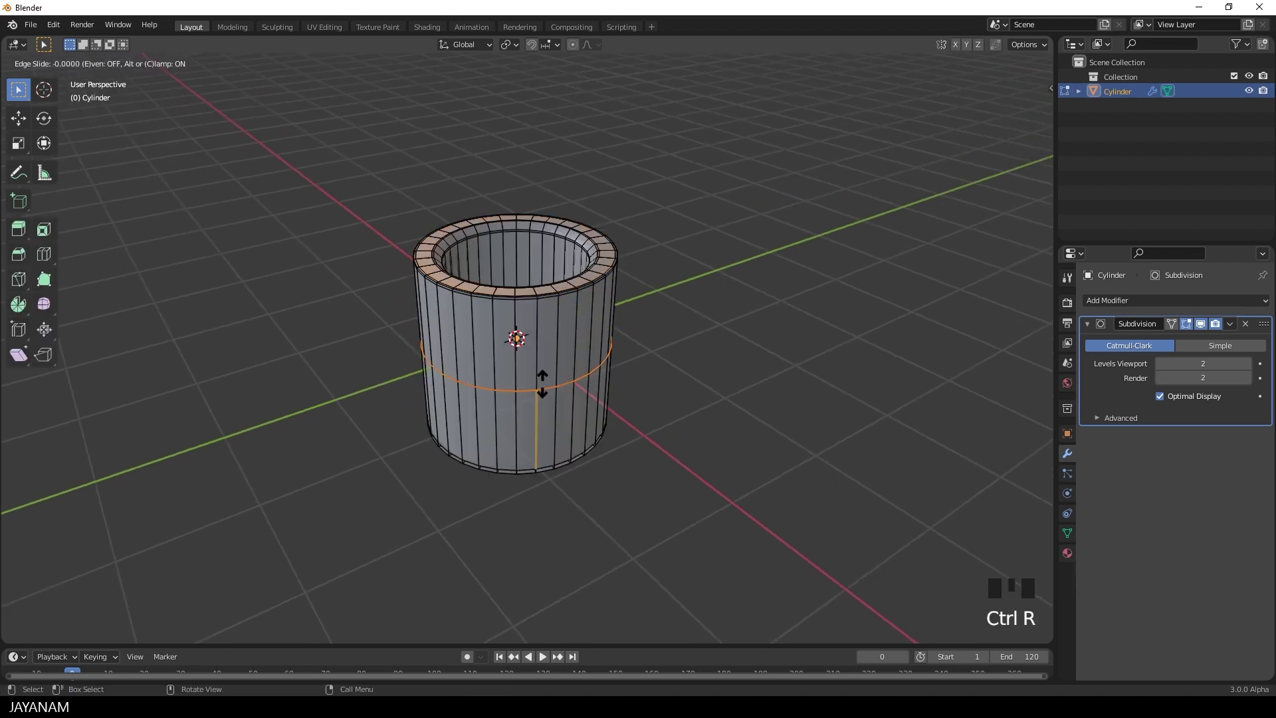
right_click(542, 385)
middle_click_drag(562, 327, 538, 297)
key("ctrl+r")
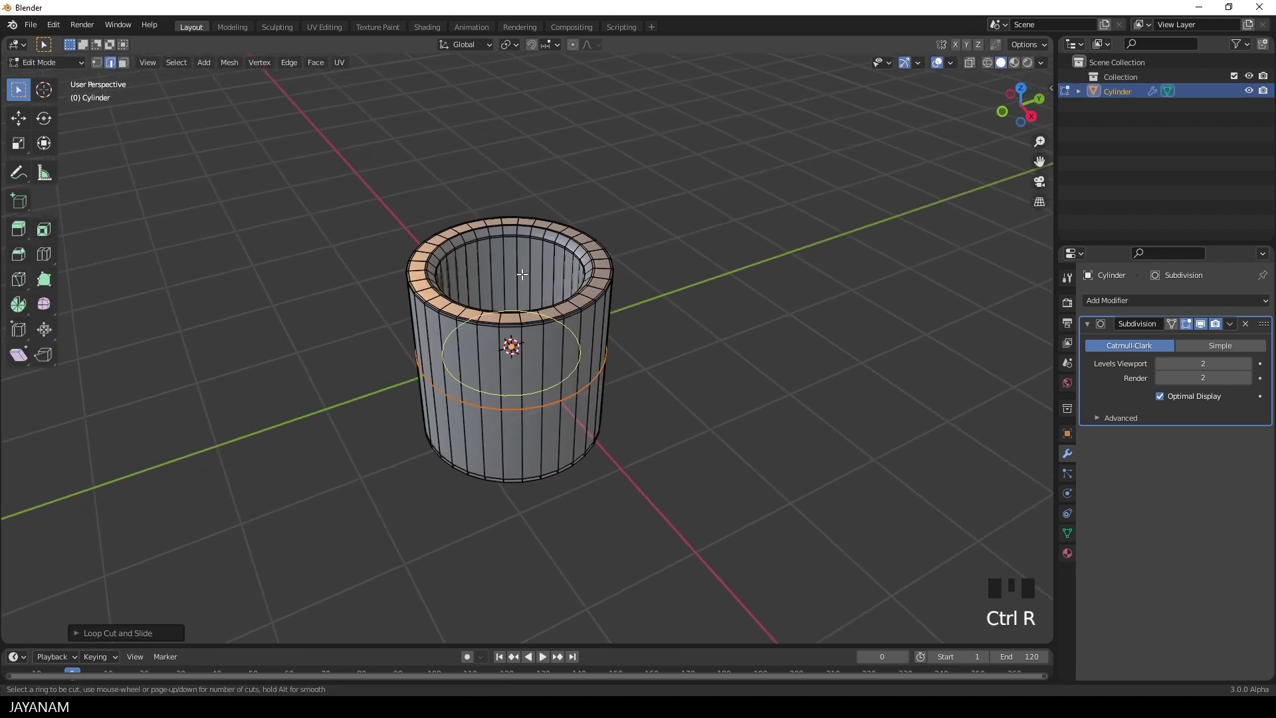
left_click(527, 259)
right_click(526, 258)
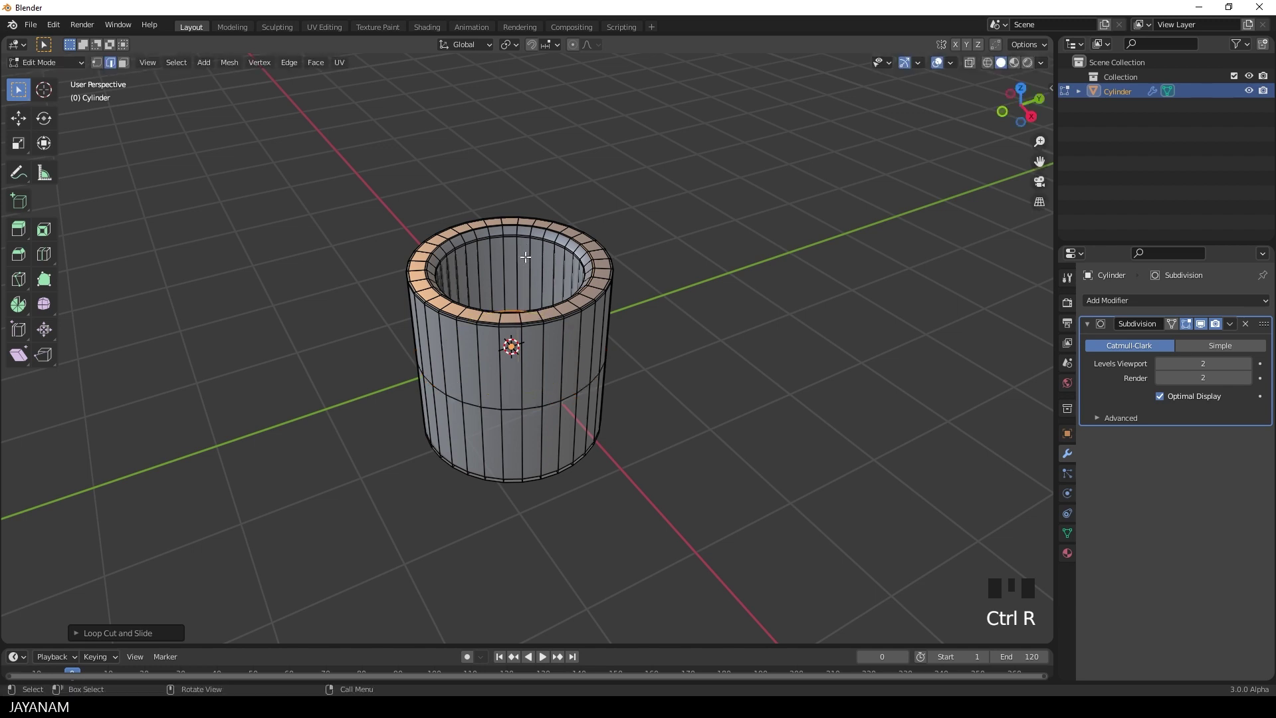
Select both middle loops and scale them inward into an hourglass waist
left_click(547, 402, "alt+shift")
key("s")
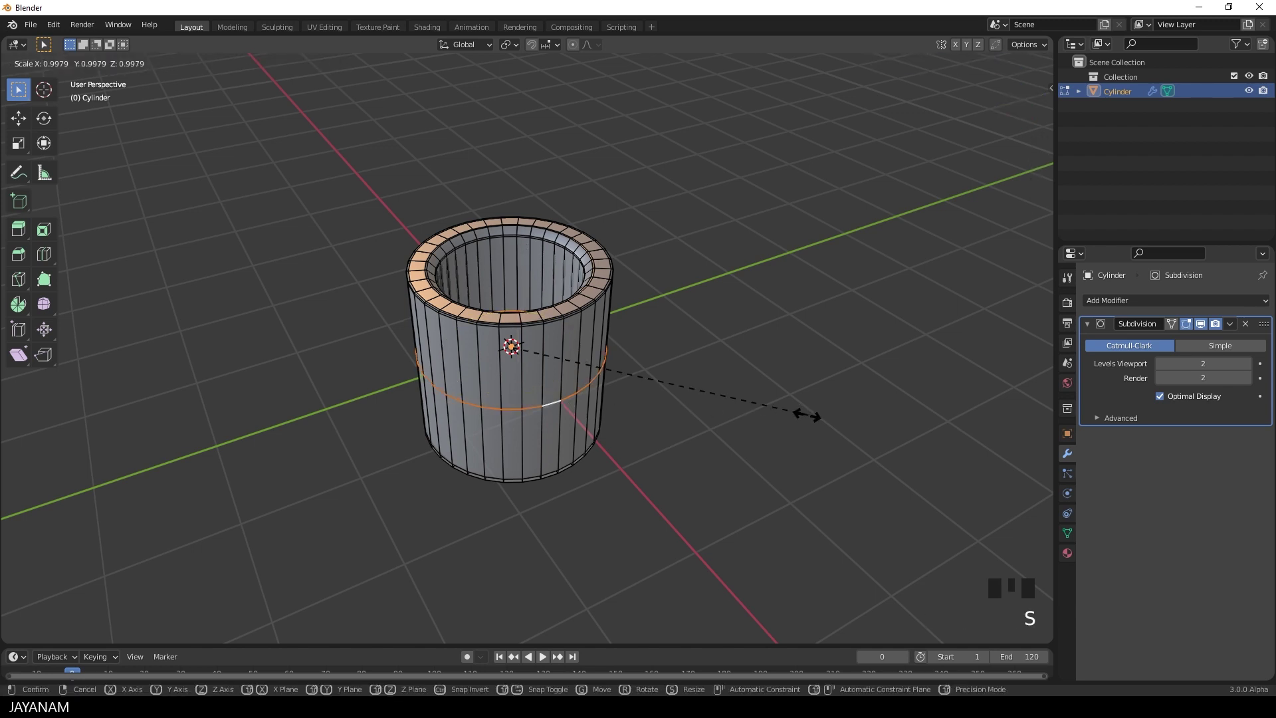
left_click(718, 402)
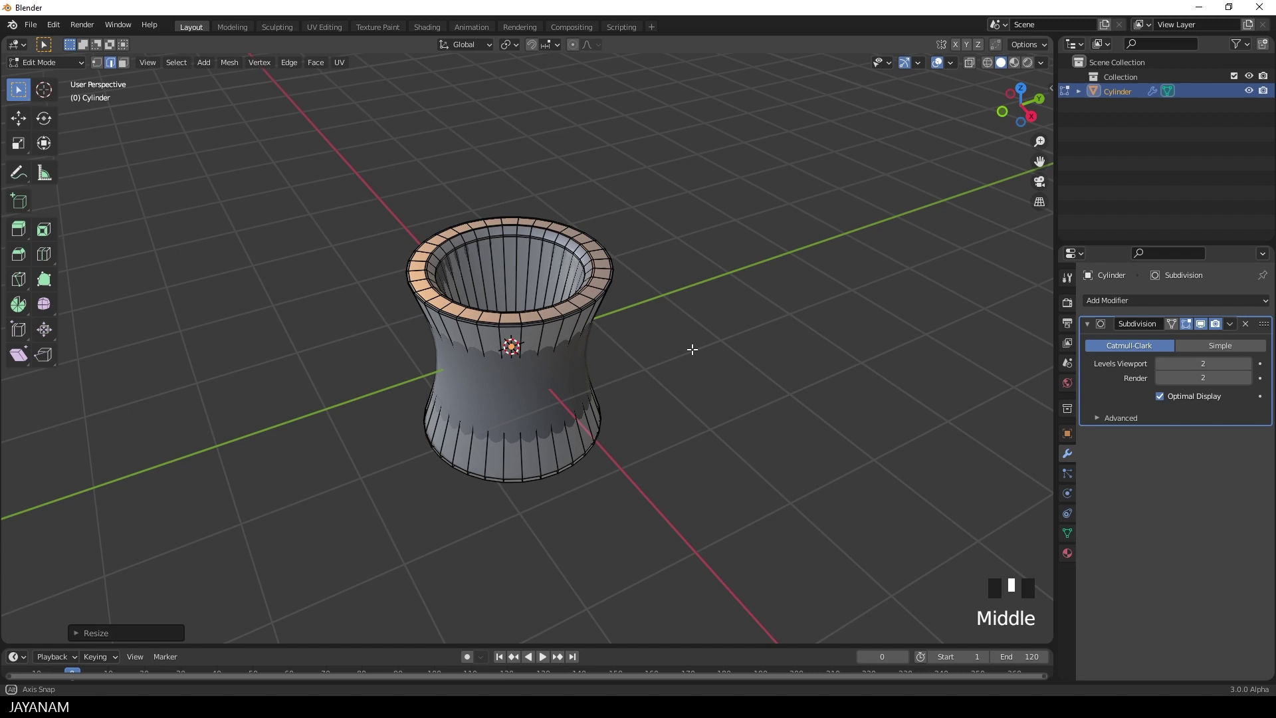
middle_click_drag(692, 348, 727, 321)
key("Tab")
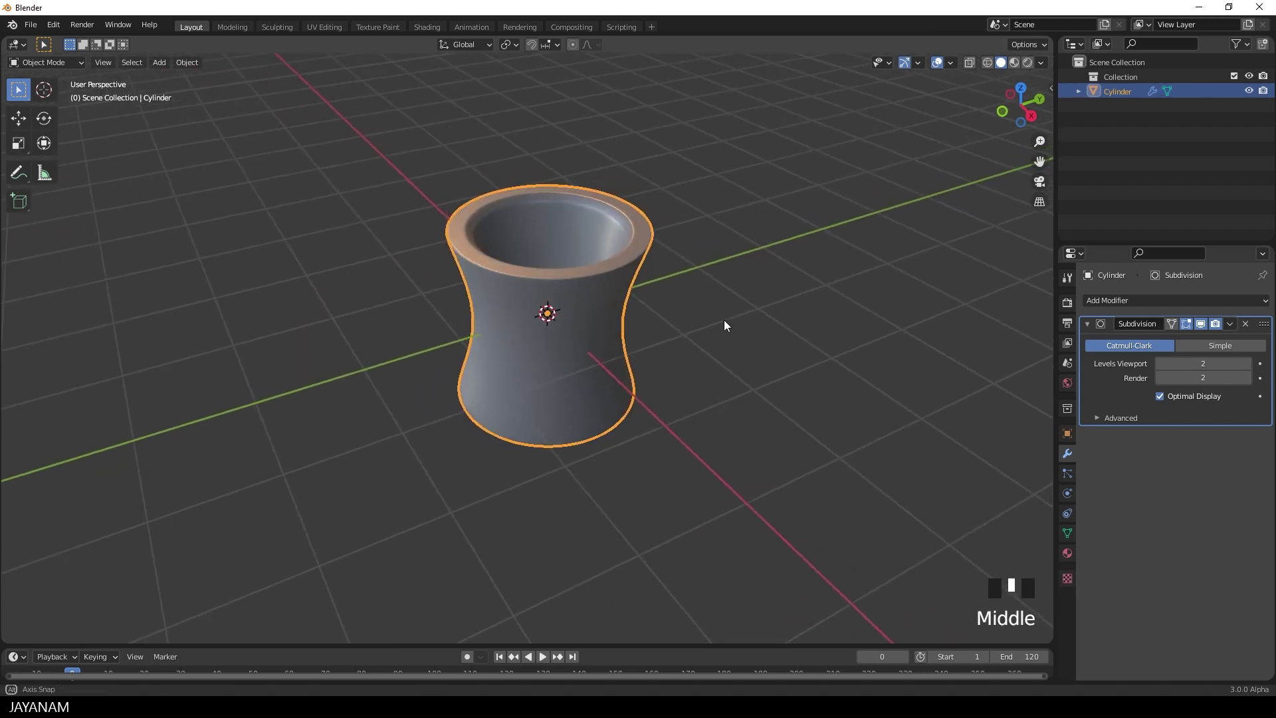
Make the edit cage follow the smoothed surface, deselect the loops and inspect the hourglass
key("Tab")
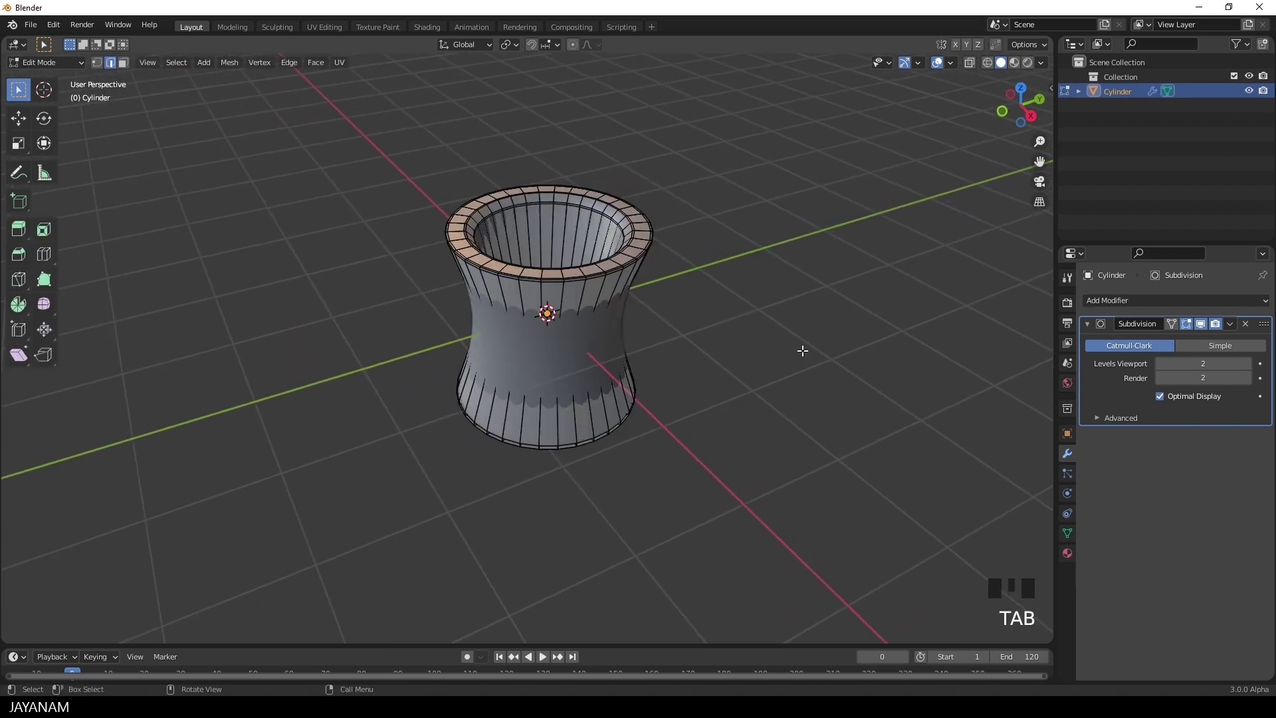
left_click(1171, 325)
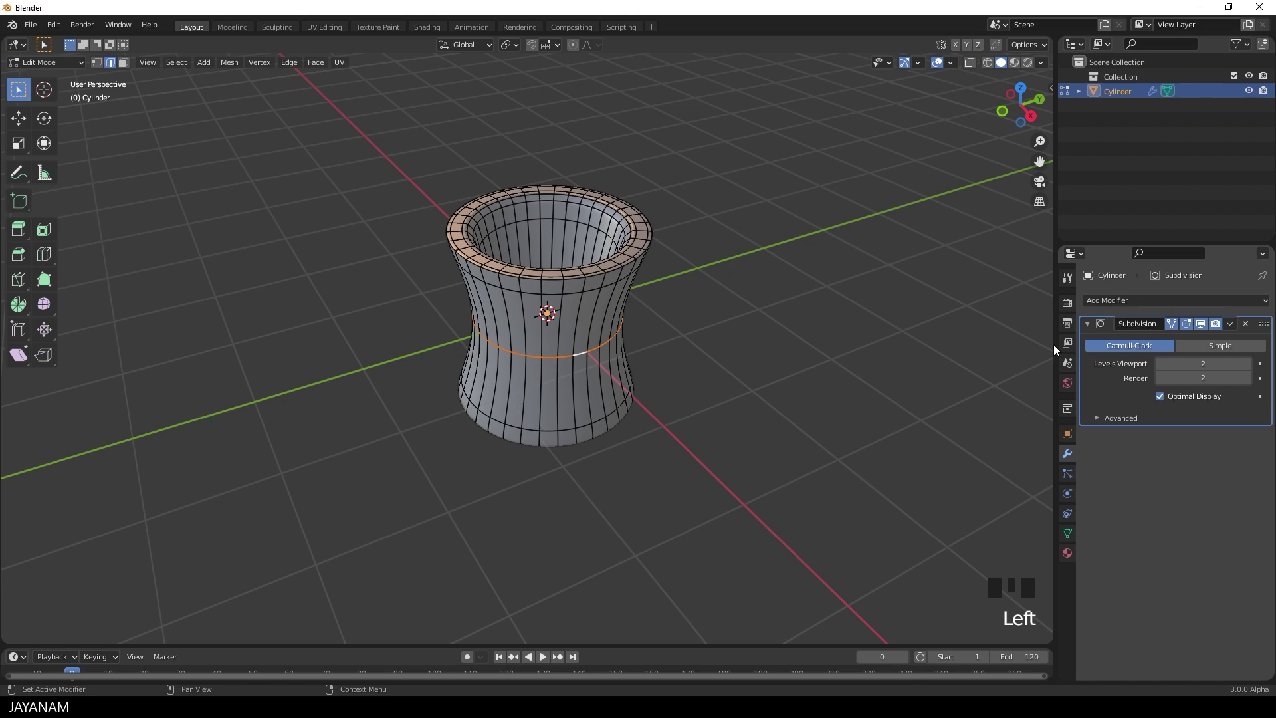
left_click(821, 349)
middle_click_drag(819, 346, 799, 412)
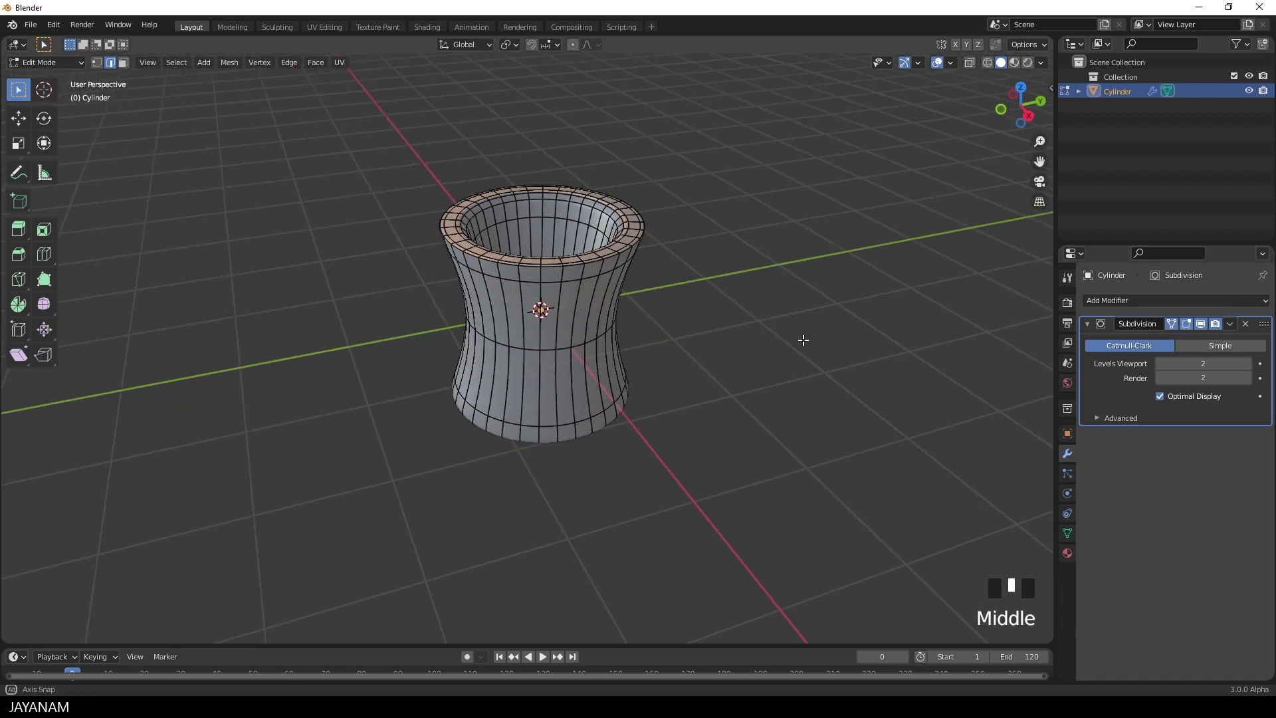
middle_click_drag(803, 340, 724, 390)
key("Tab")
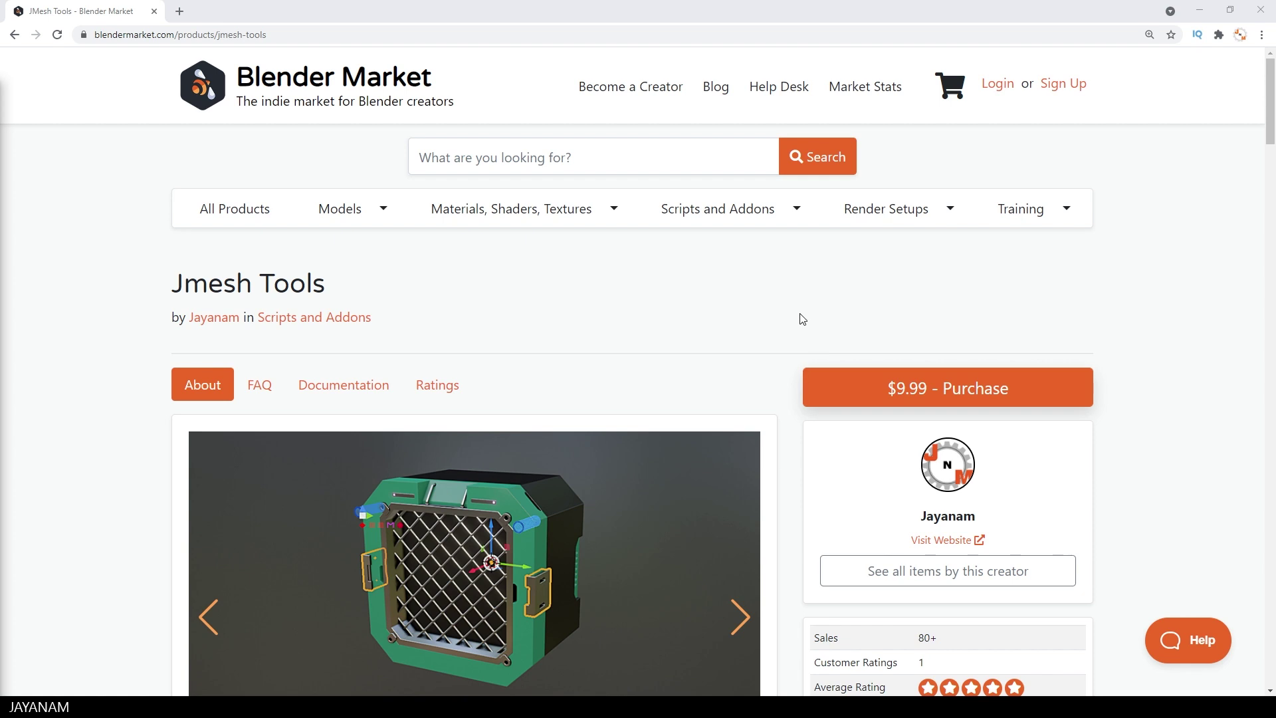
Scroll the Jmesh Tools page and step through four more product preview images
left_click(256, 34)
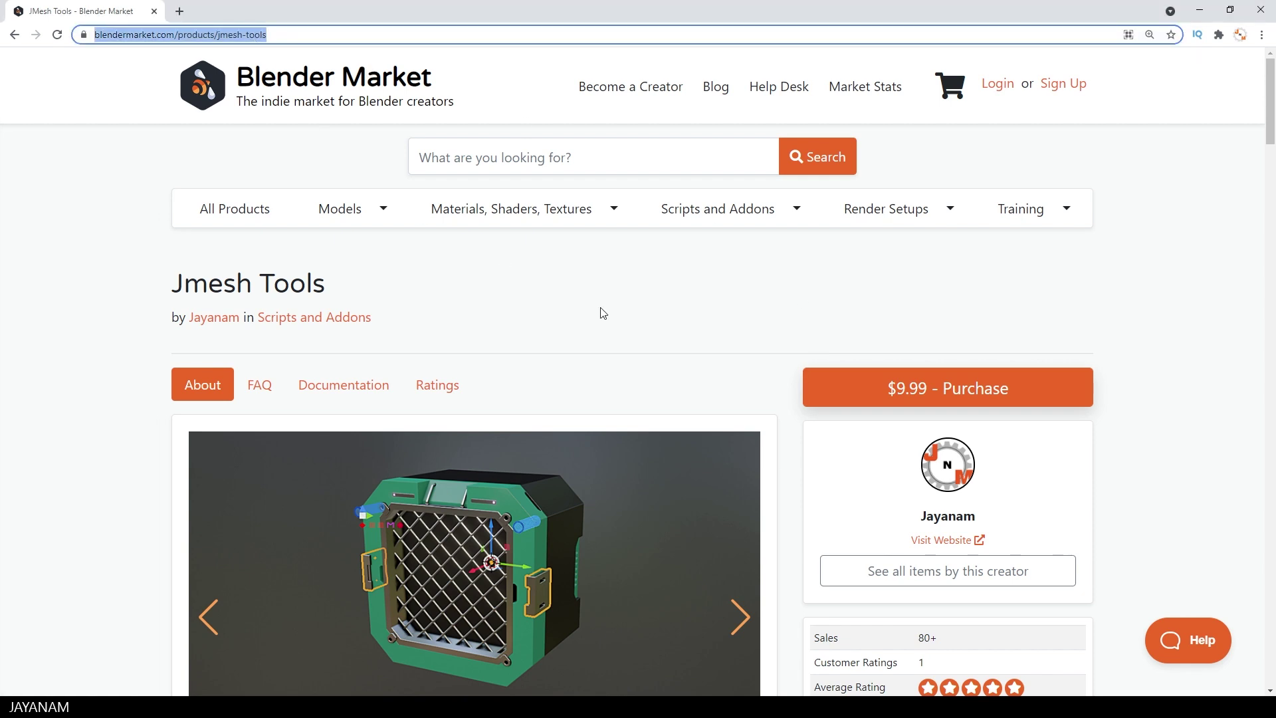
scroll(638, 322, "down", 1)
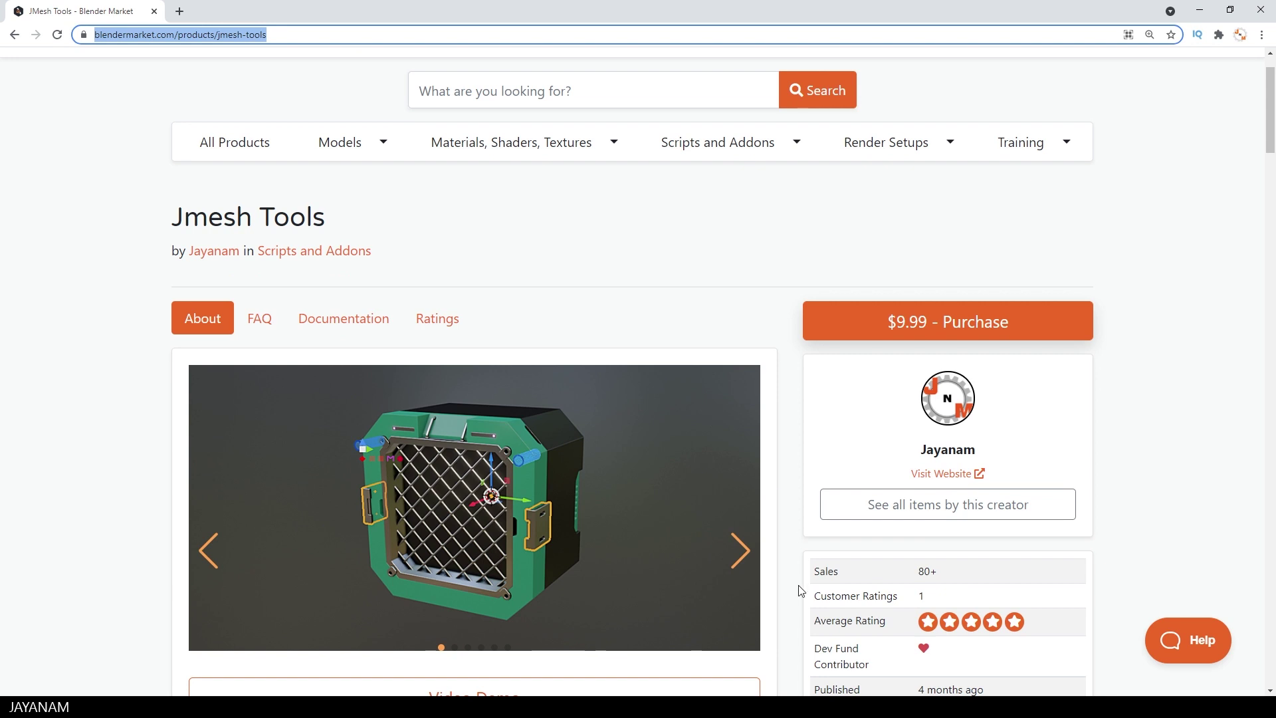
left_click(742, 557)
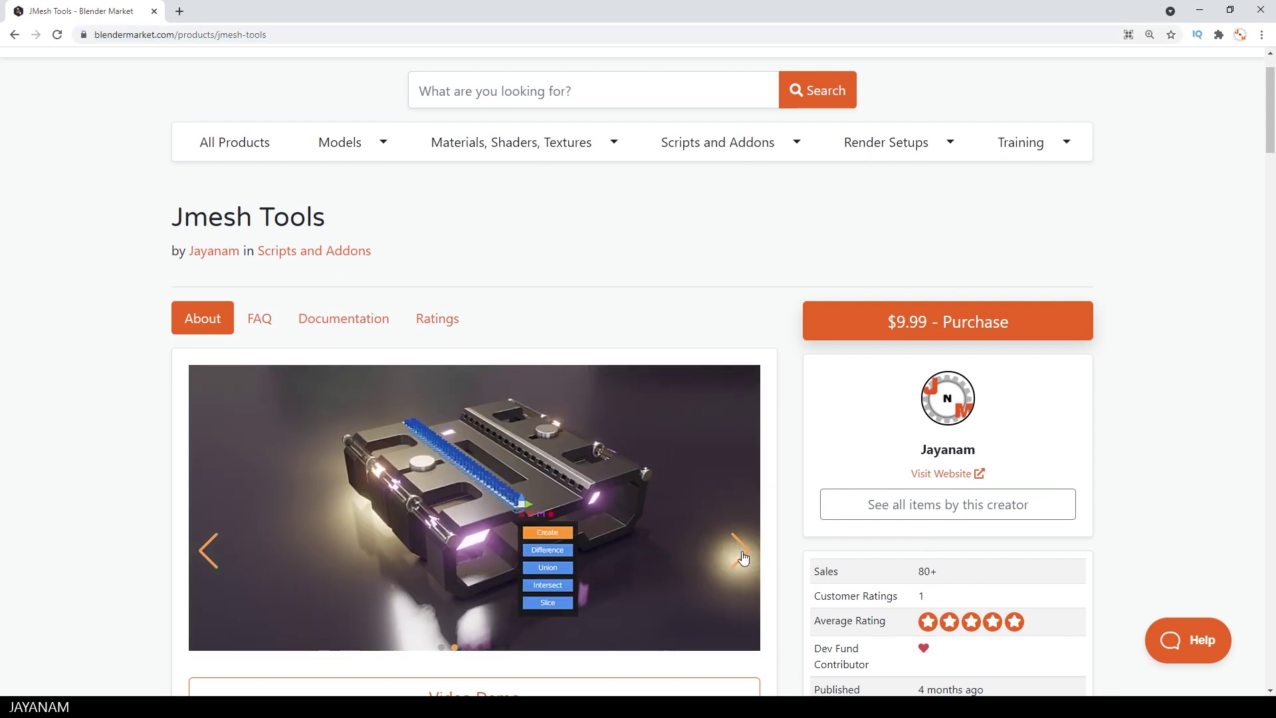
left_click(743, 557)
left_click(743, 557)
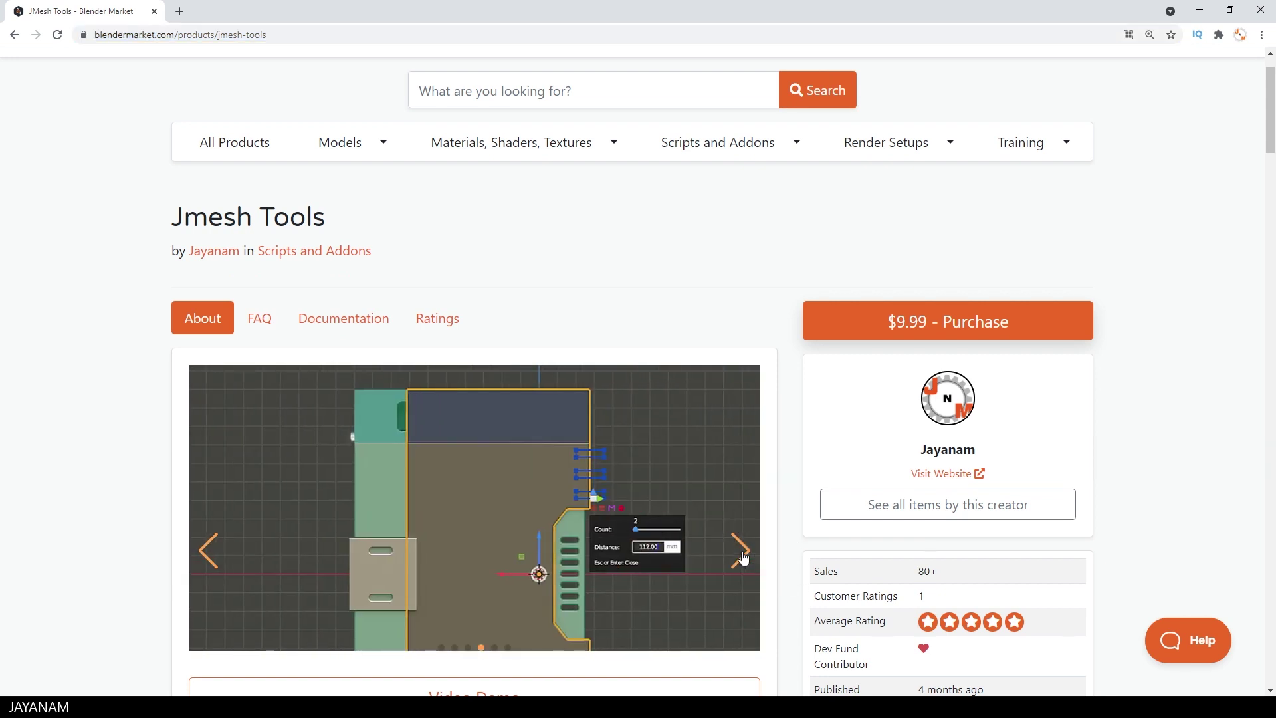
left_click(743, 557)
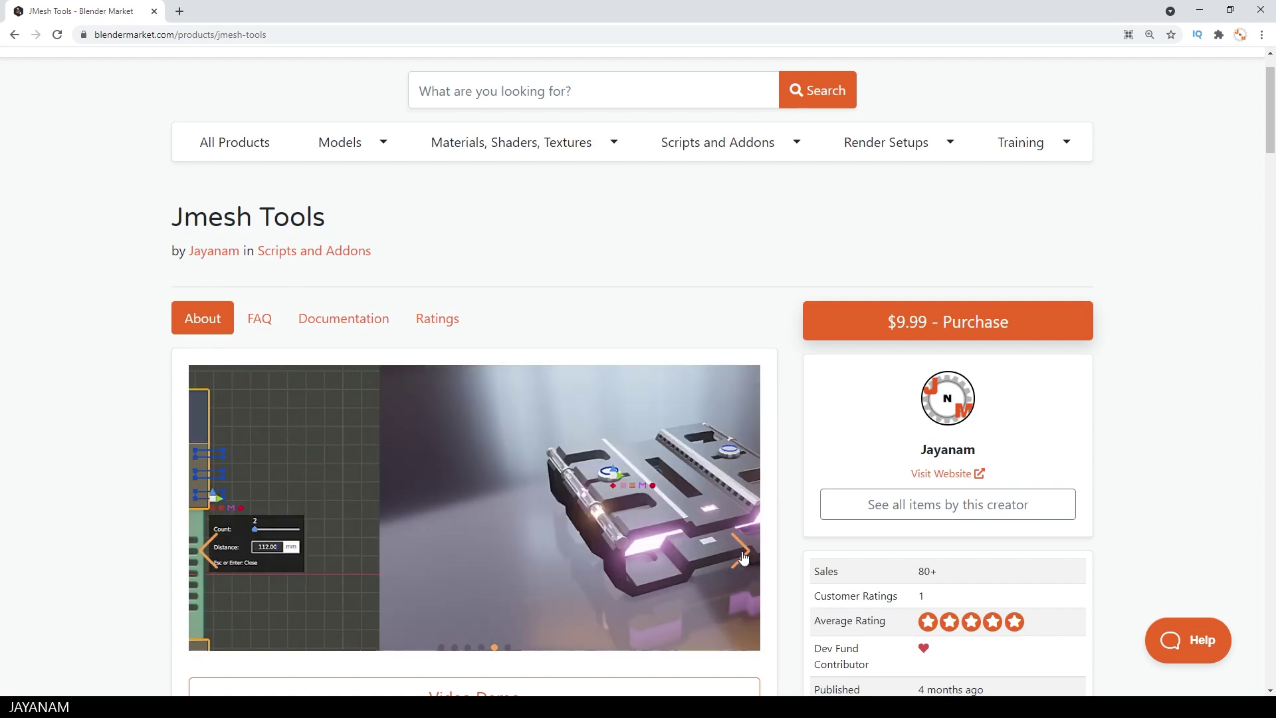